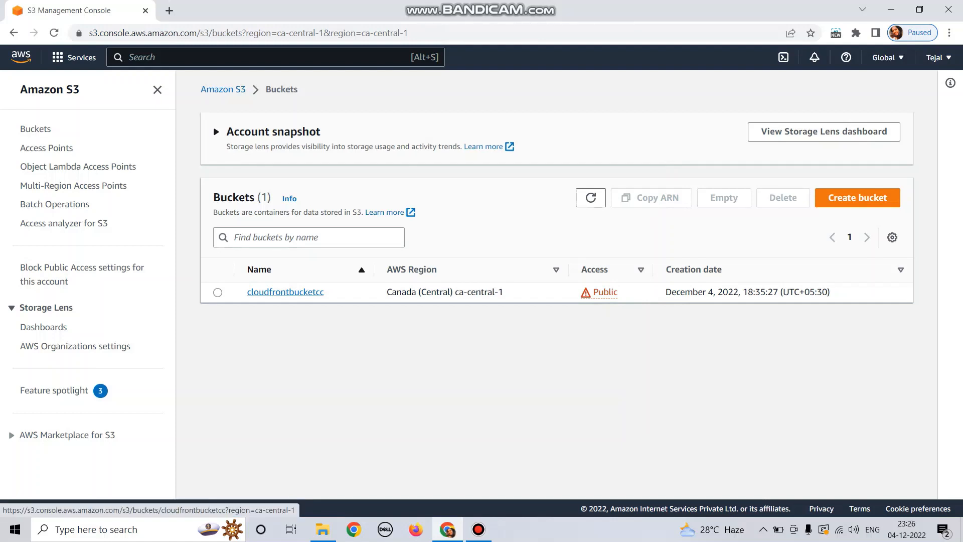
# - Open the cloudfrontbucketcc bucket and review its public access settings and bucket policy
pyautogui.click(285, 292)
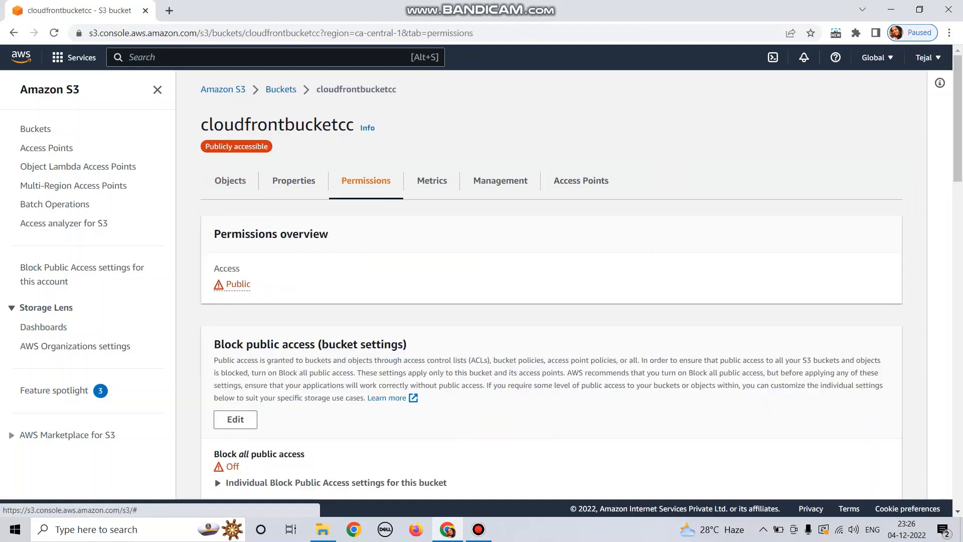
pyautogui.click(366, 180)
pyautogui.scroll(-2, 552, 301)
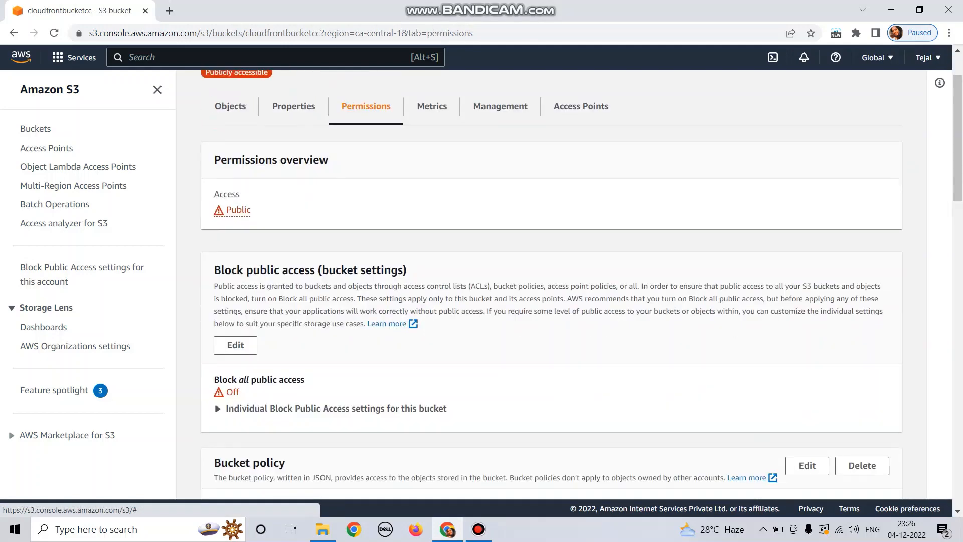
pyautogui.scroll(-6, 552, 301)
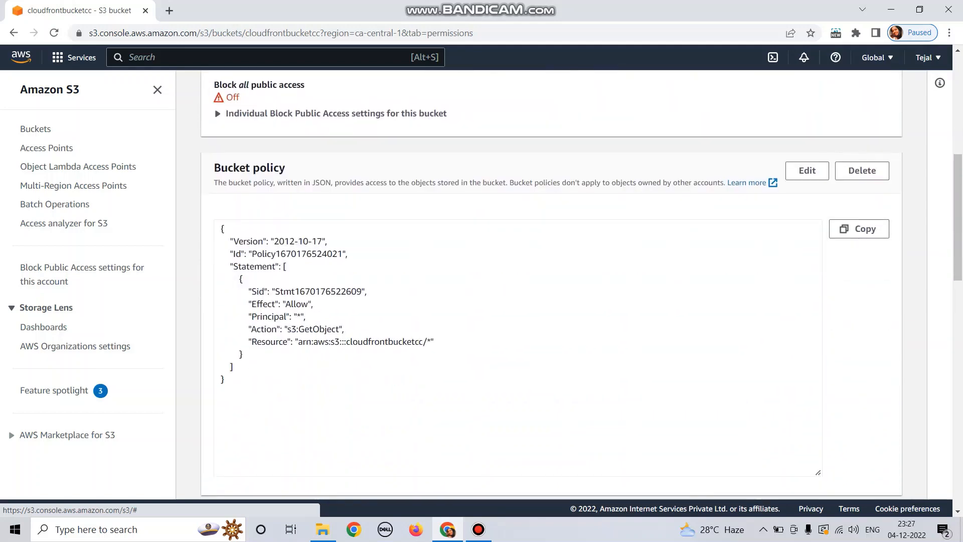
pyautogui.scroll(7, 552, 285)
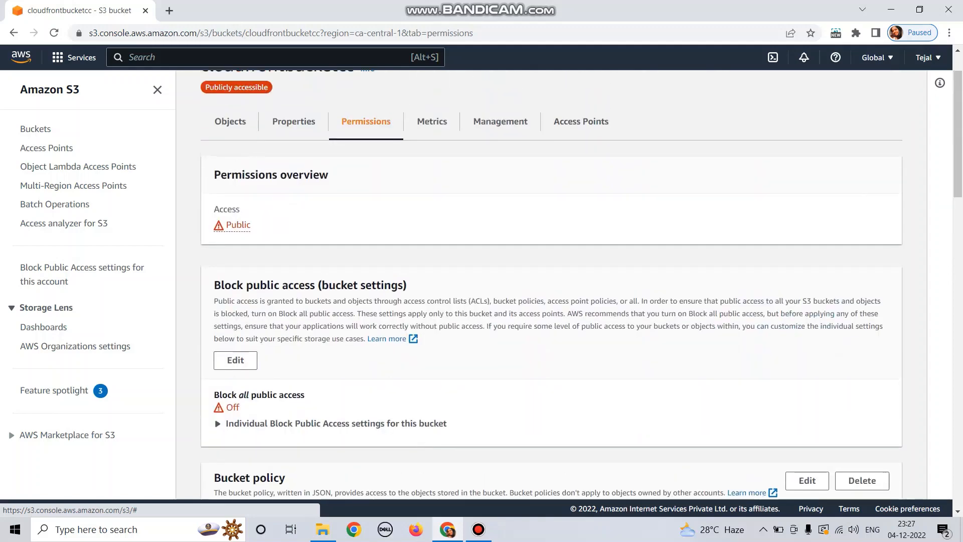
# - Open the details of new_img.jpg in the bucket's objects and copy its object URL
pyautogui.click(230, 181)
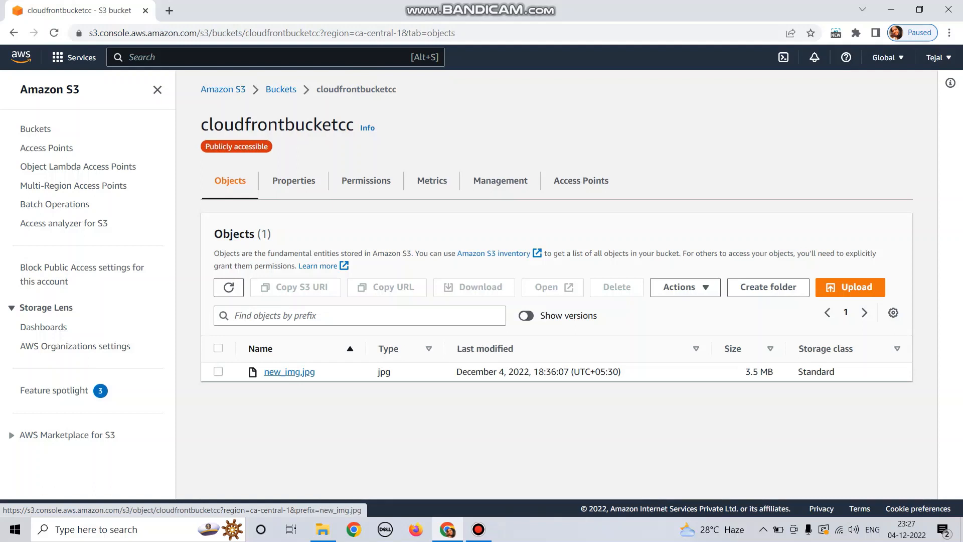
pyautogui.click(290, 372)
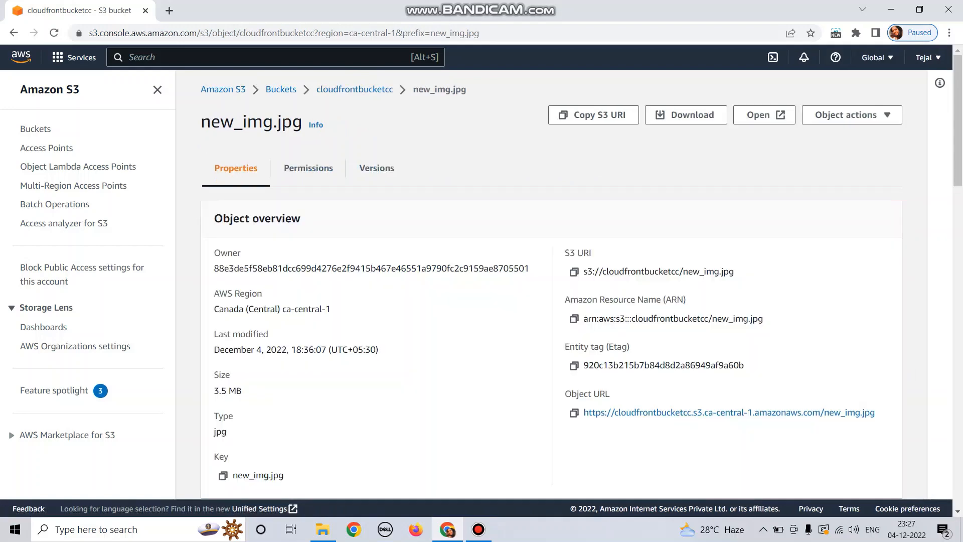
pyautogui.scroll(-2, 552, 286)
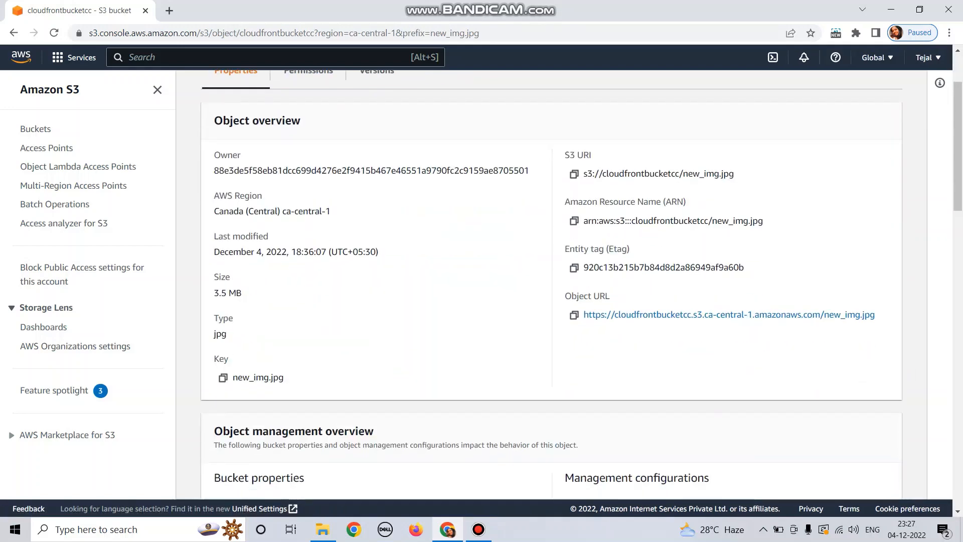
pyautogui.click(574, 314)
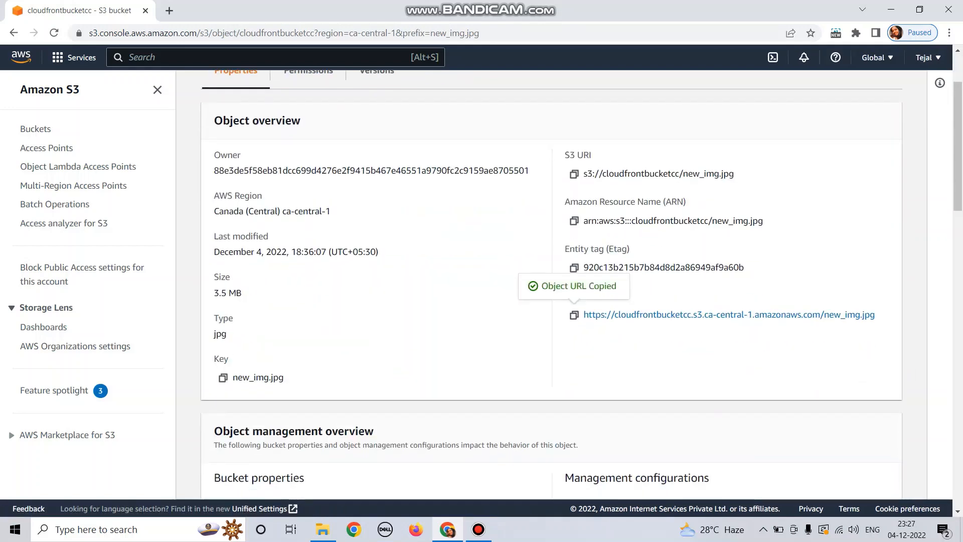
# - Load the copied object URL in a new browser tab to view the image, and close that tab
pyautogui.click(169, 10)
pyautogui.hotkey('ctrl', 'v')
pyautogui.press('Return')
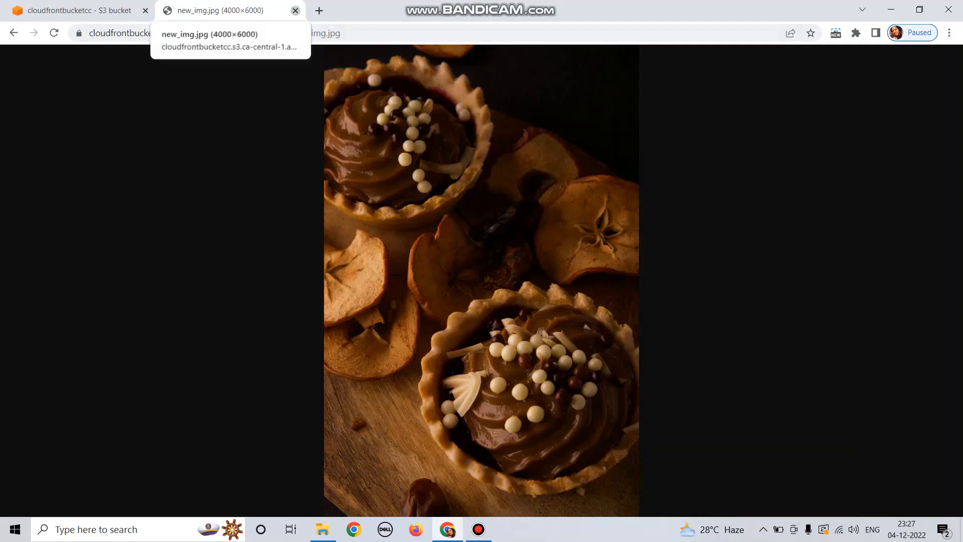
pyautogui.click(295, 10)
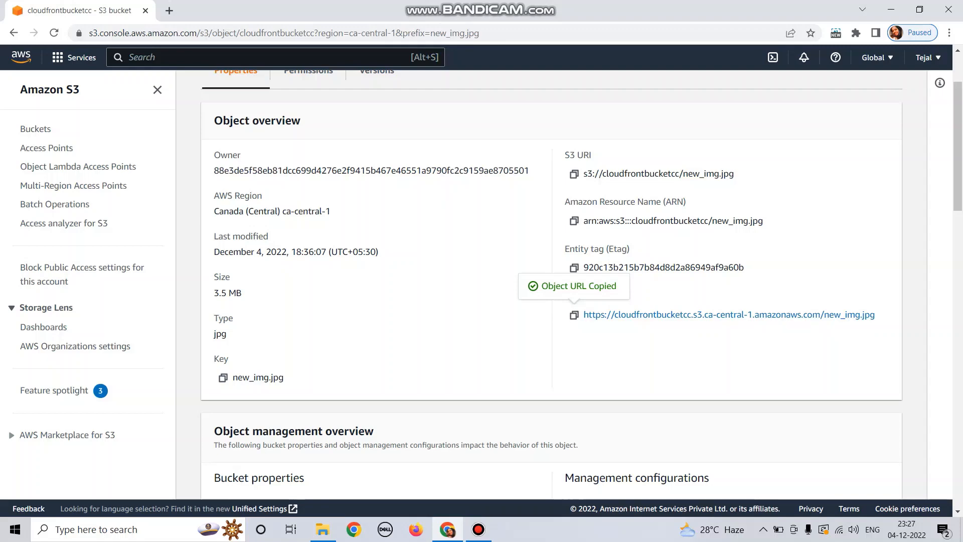
# - Search the AWS services for Cloudfront and open the CloudFront console
pyautogui.scroll(2, 552, 285)
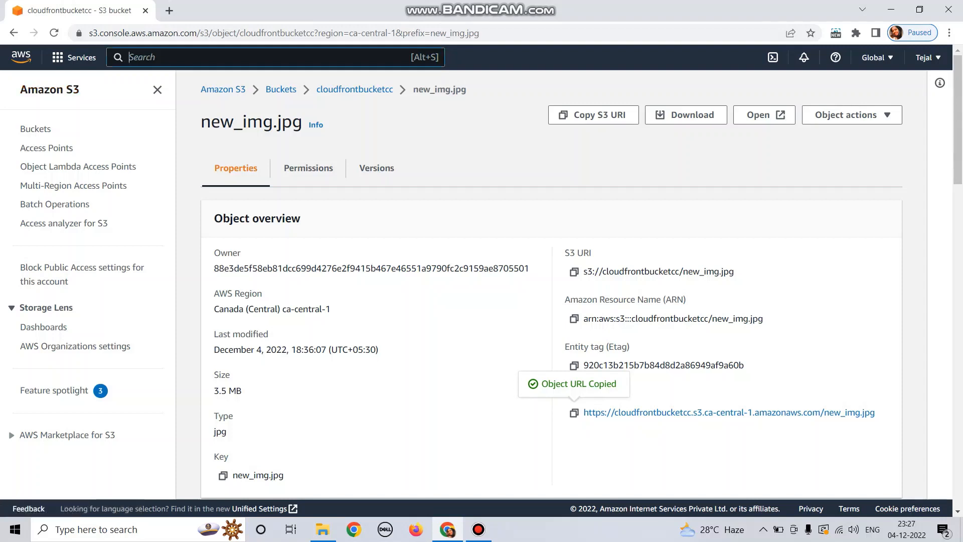
pyautogui.write('Clo')
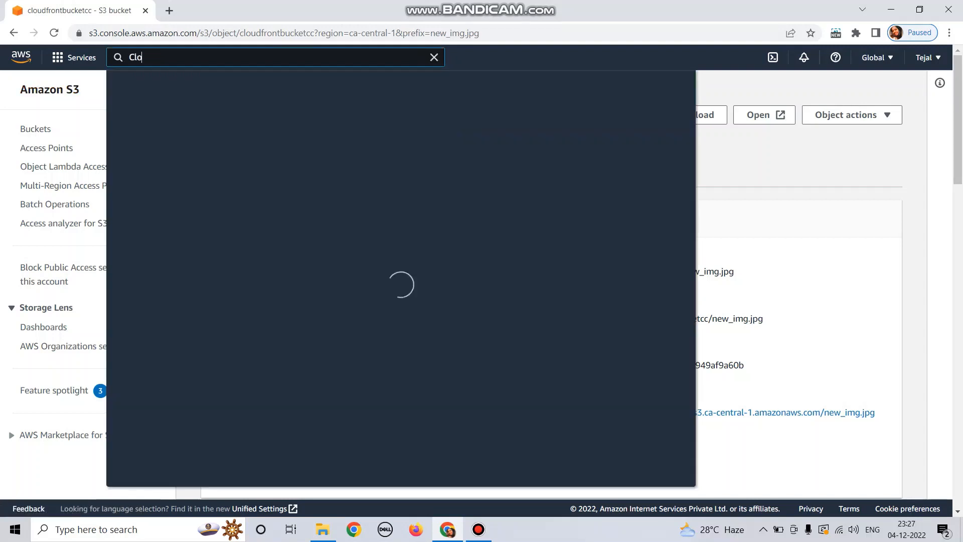
pyautogui.write('udfront')
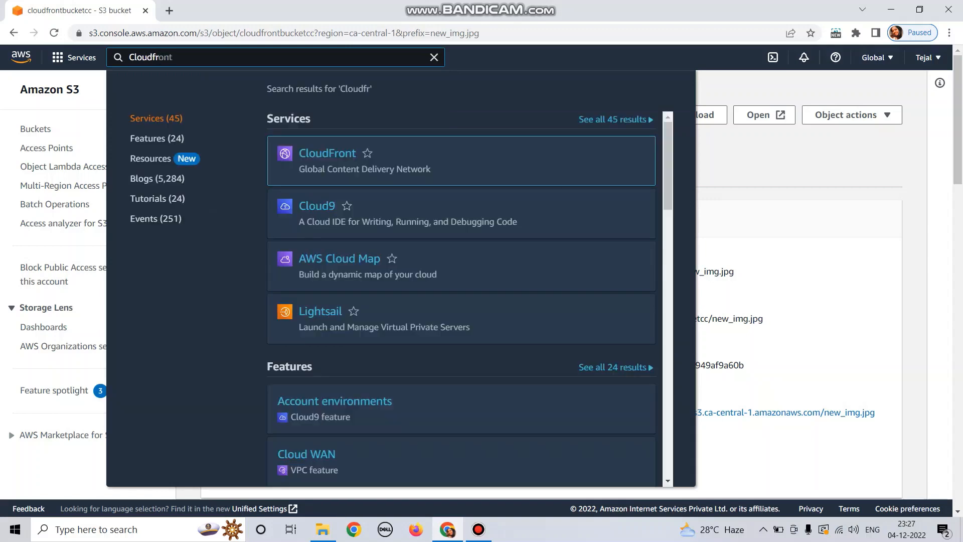
pyautogui.press('Return')
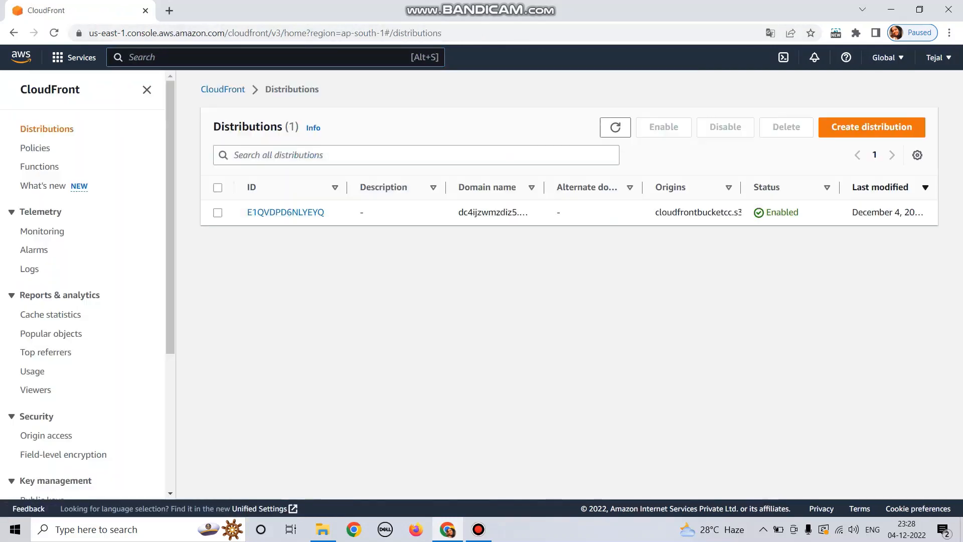
# - Start a new CloudFront distribution with the cloudfrontbucketcc S3 bucket as its origin domain
pyautogui.click(872, 127)
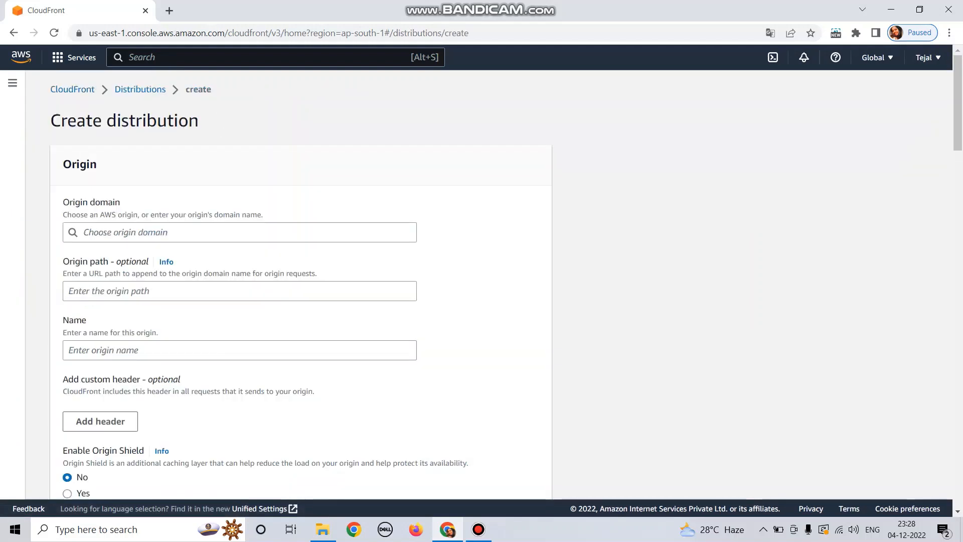
pyautogui.click(239, 232)
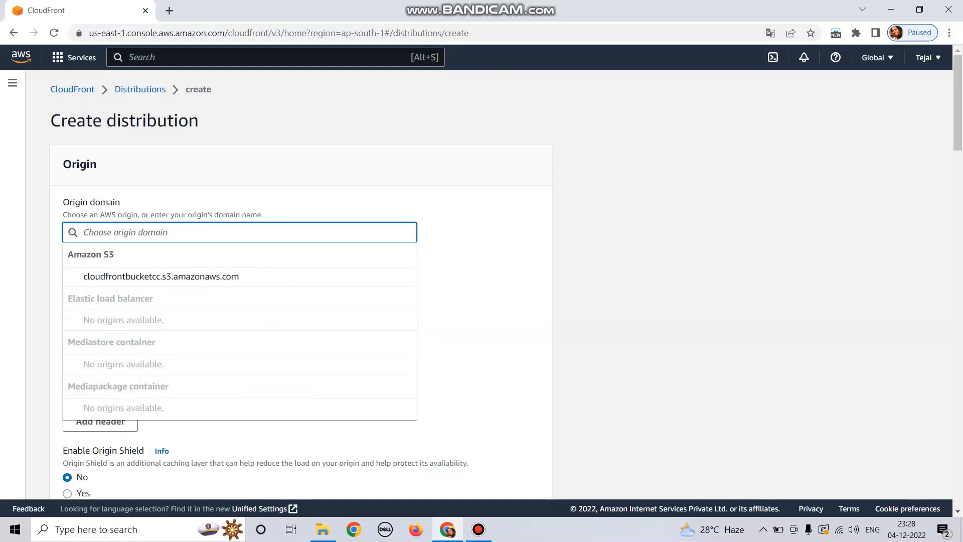
pyautogui.press('Down')
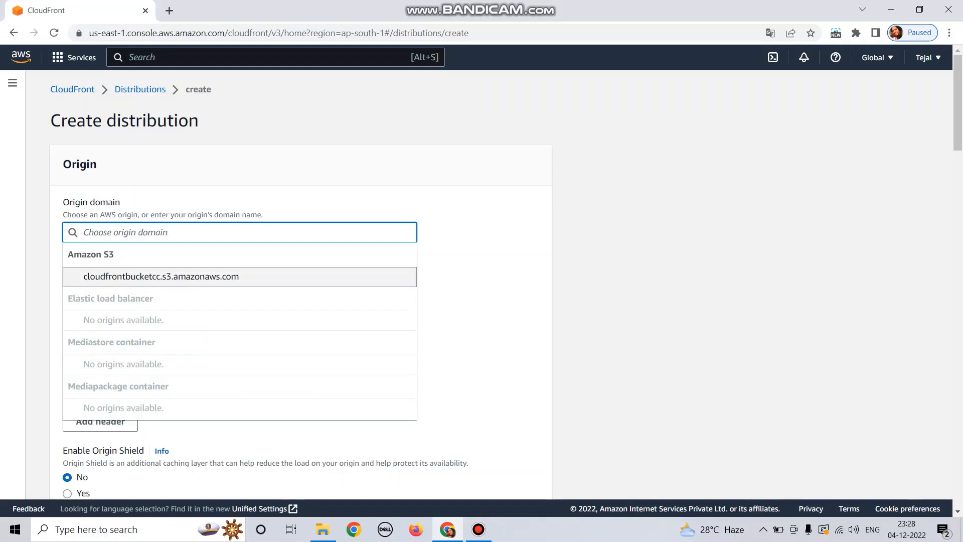
pyautogui.press('Return')
# - Set origin access to Origin access control settings and select mys3bucketcanada.s3.ca-central-1.amazonaws.com as the origin access control
pyautogui.scroll(-1, 482, 276)
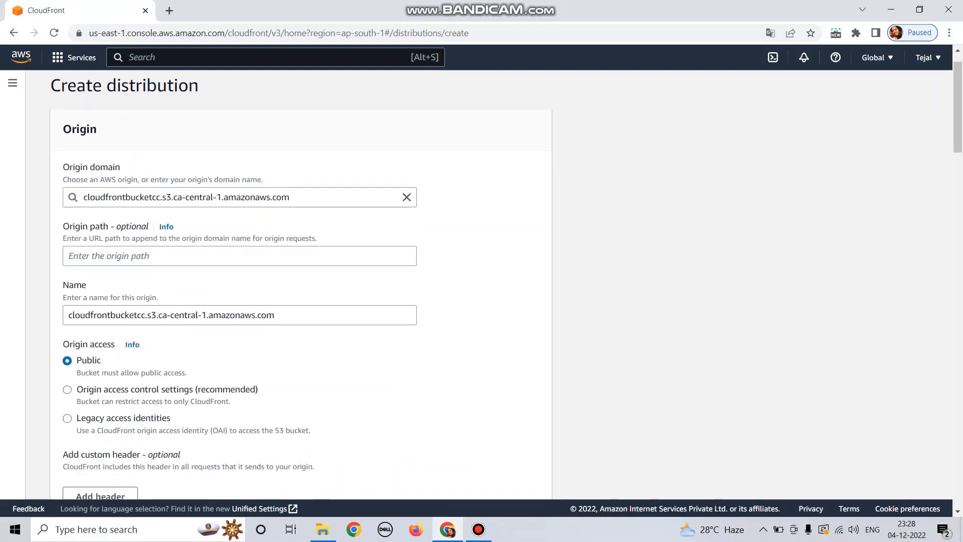
pyautogui.scroll(-1, 301, 281)
pyautogui.scroll(-1, 301, 281)
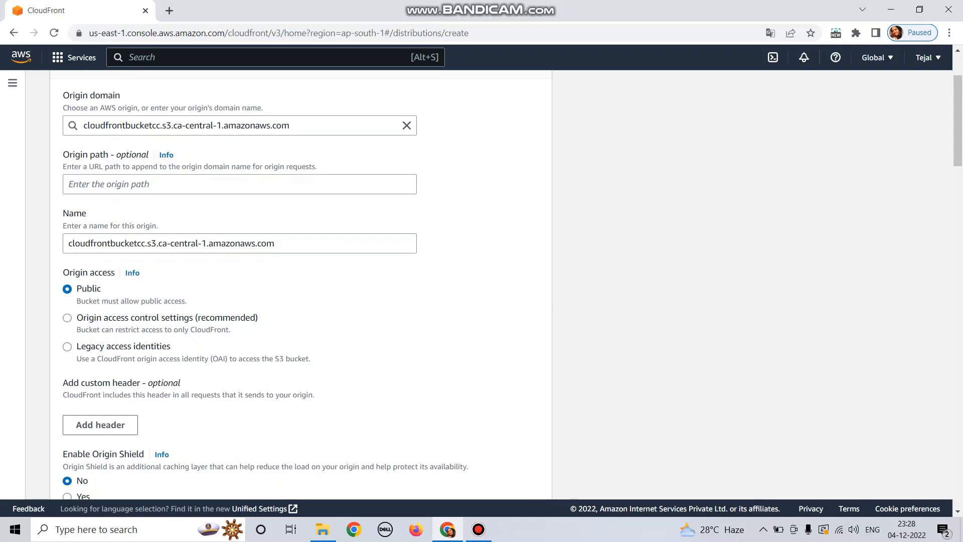
pyautogui.scroll(-1, 301, 281)
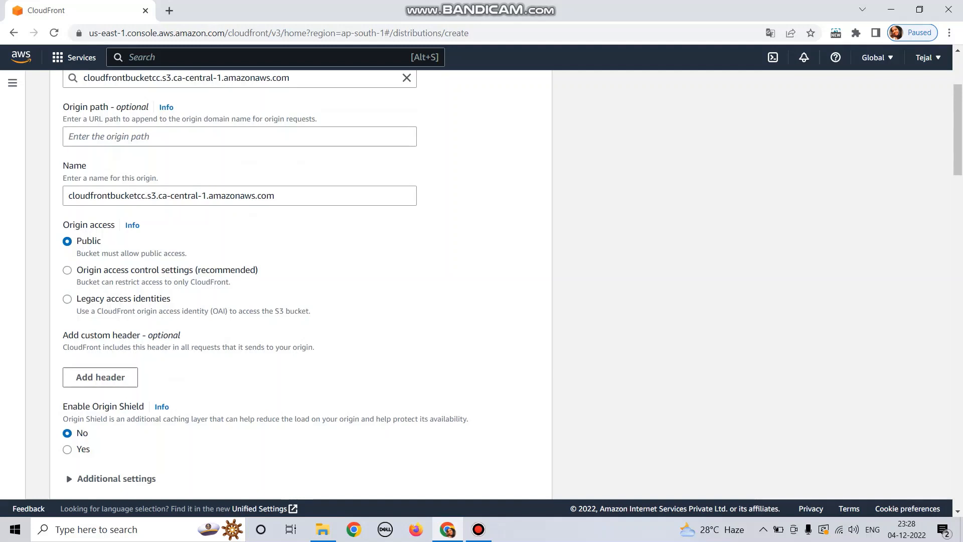
pyautogui.click(67, 271)
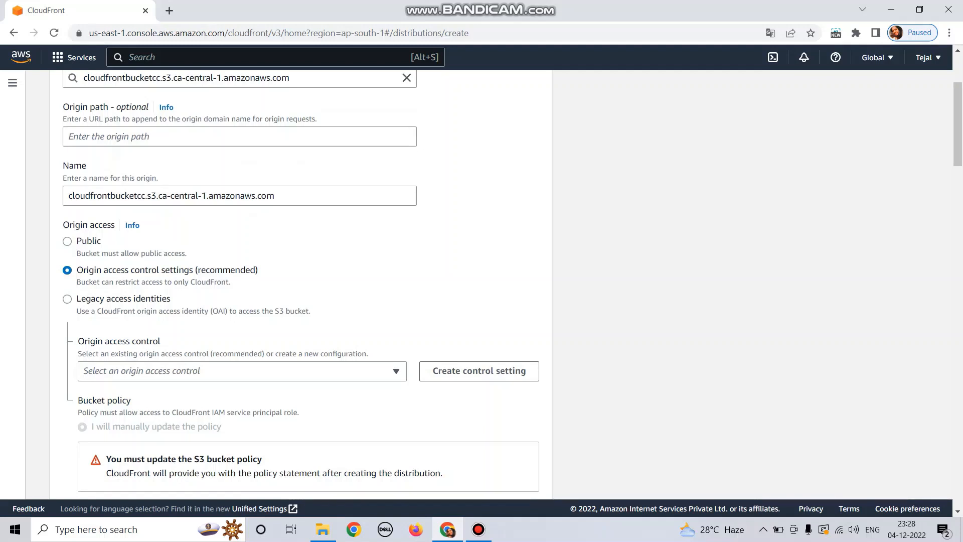
pyautogui.click(242, 371)
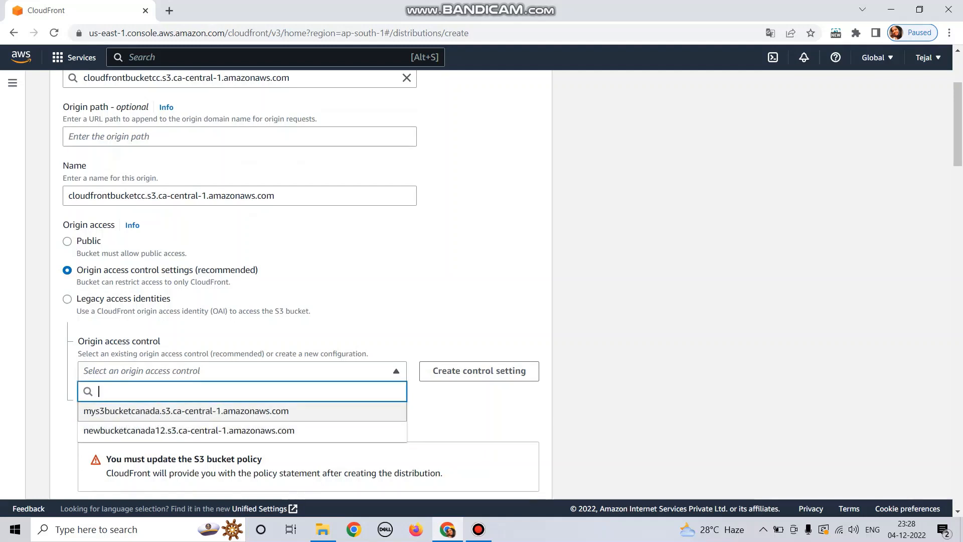
pyautogui.click(242, 412)
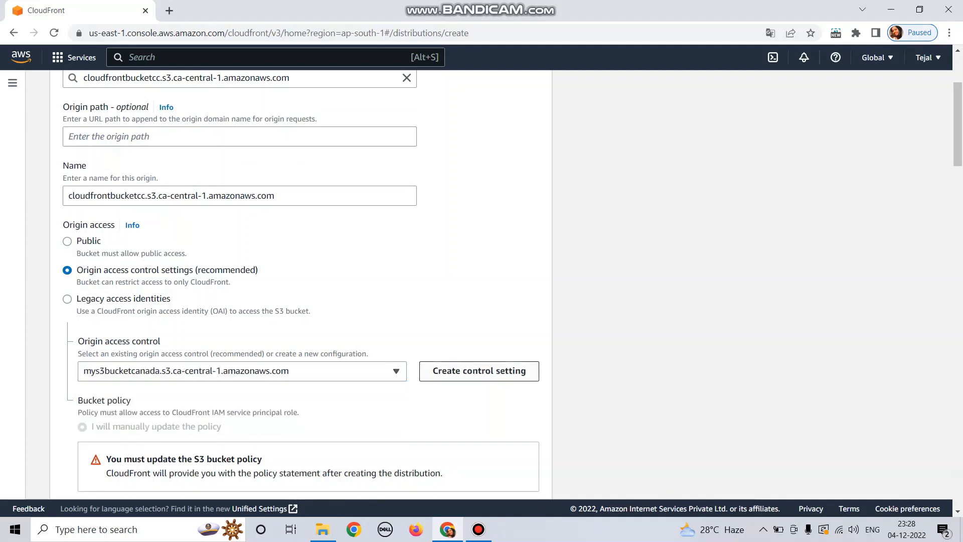
pyautogui.click(479, 371)
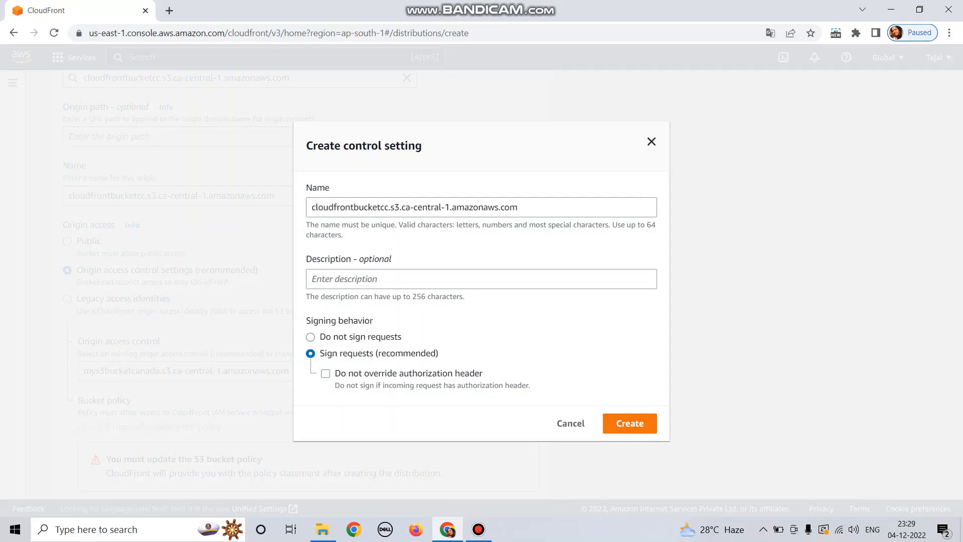
pyautogui.click(651, 142)
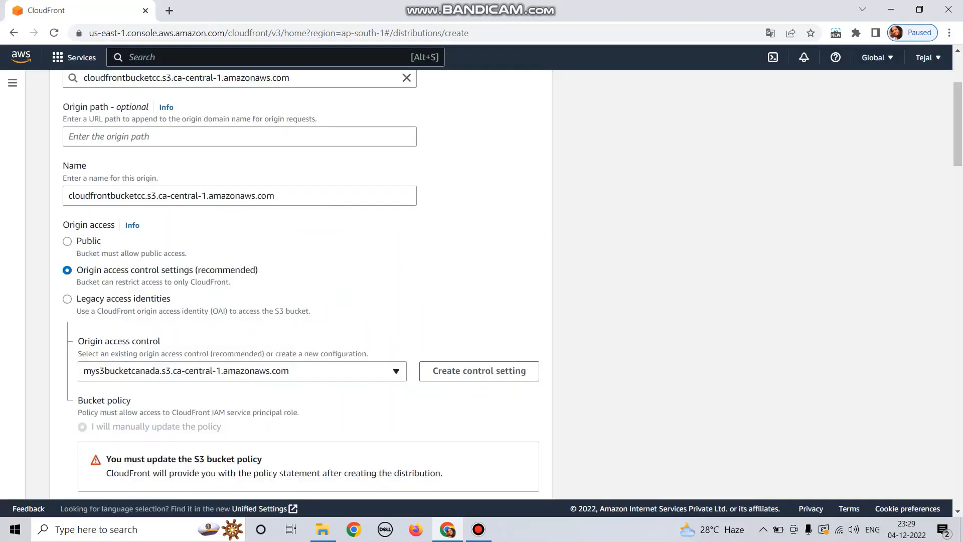
# - Review the remaining origin settings: bucket policy notice, custom header, Origin Shield, and the expanded additional connection settings
pyautogui.scroll(-2, 301, 280)
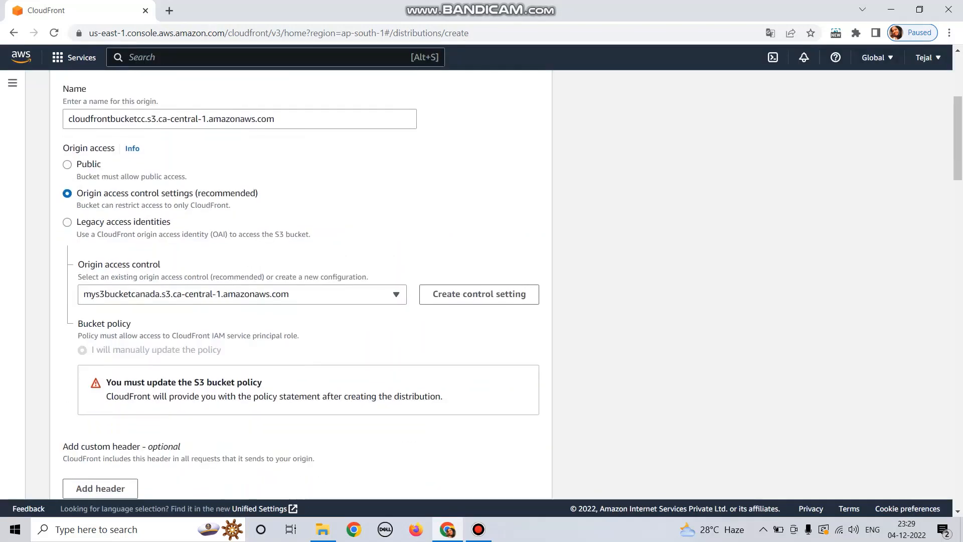
pyautogui.scroll(-3, 301, 281)
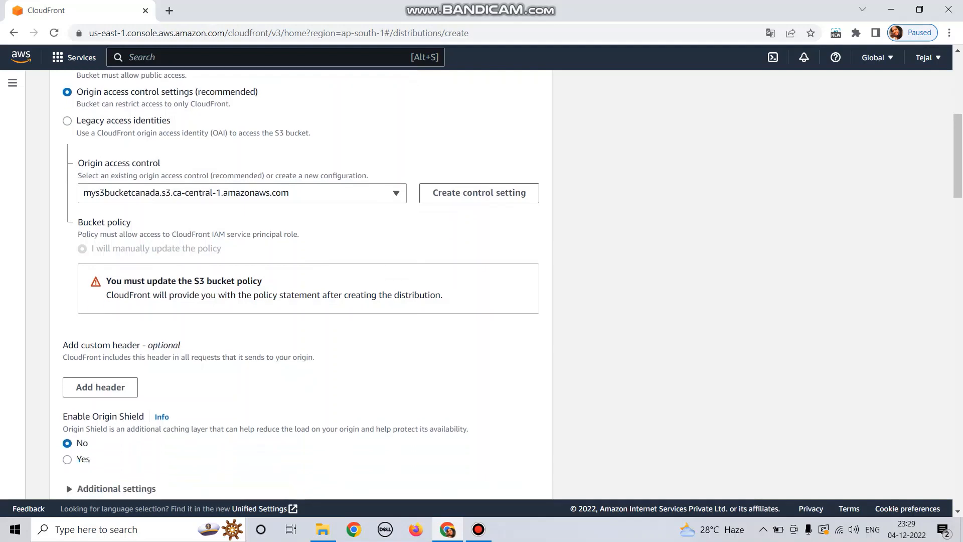
pyautogui.scroll(1, 301, 281)
pyautogui.scroll(-1, 301, 281)
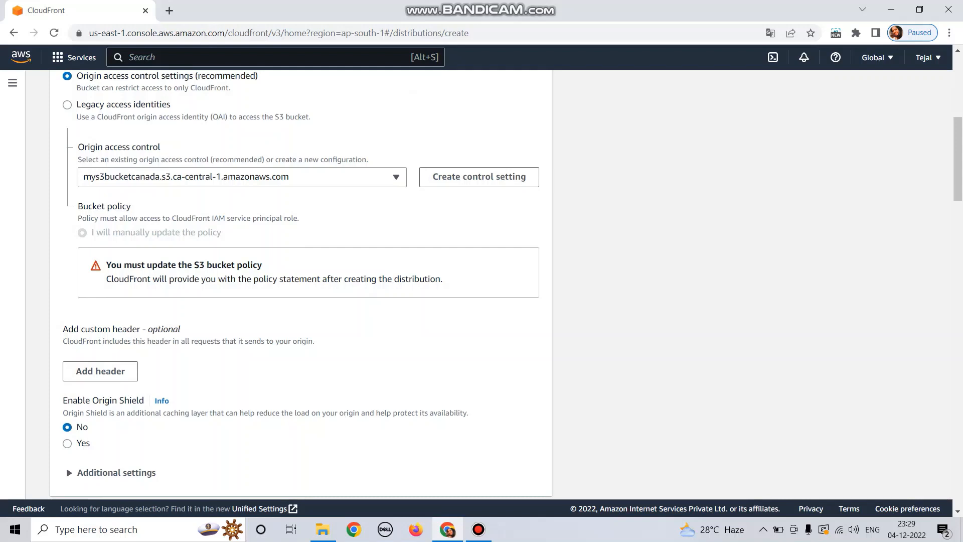
pyautogui.scroll(-3, 301, 286)
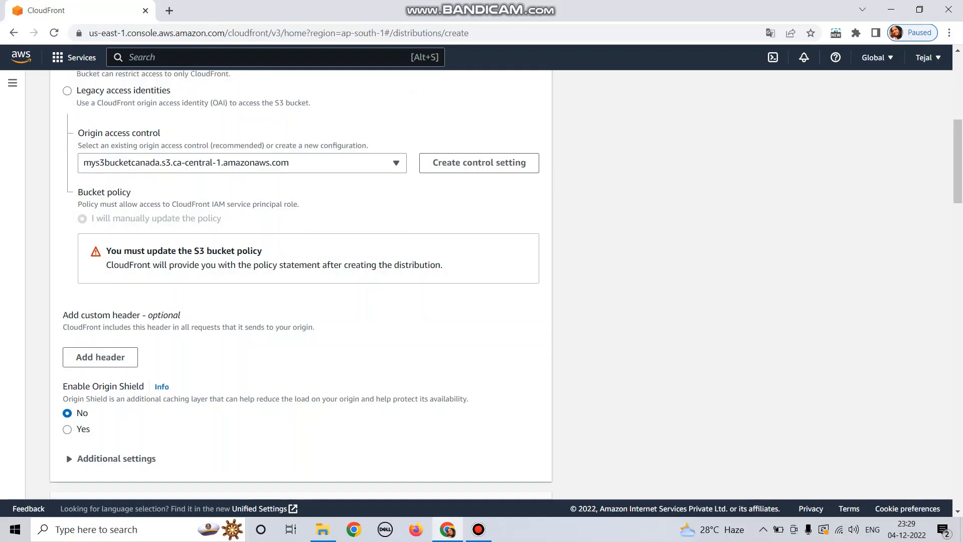
pyautogui.scroll(-1, 301, 282)
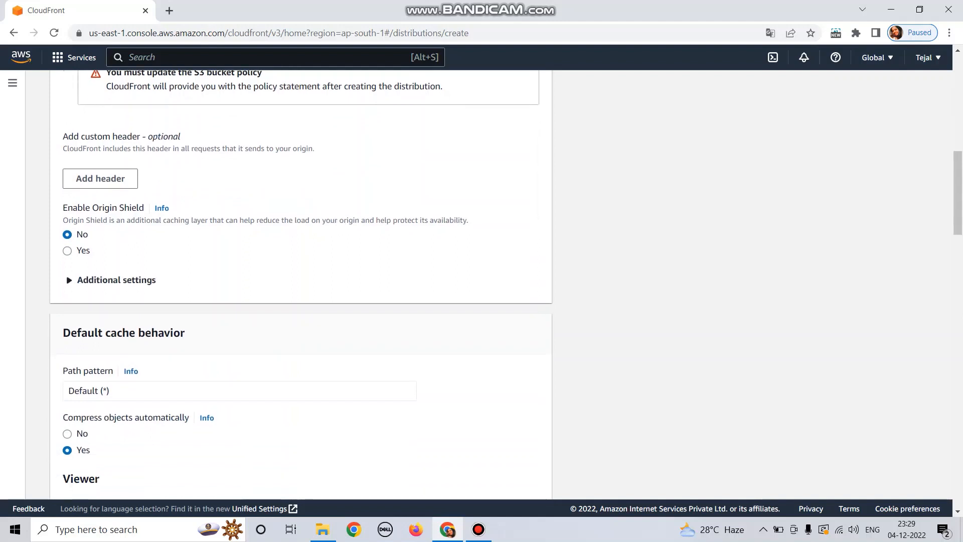
pyautogui.click(116, 279)
pyautogui.scroll(-2, 301, 281)
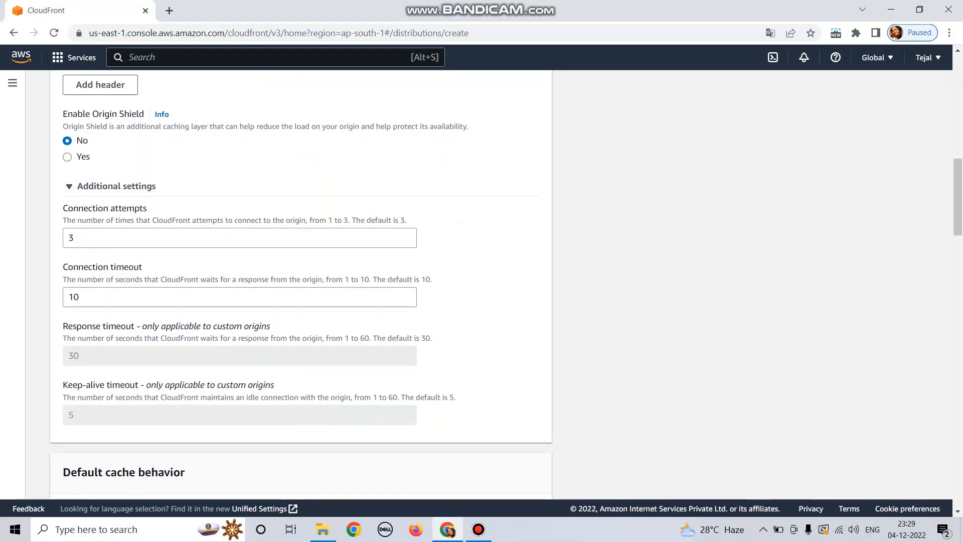
pyautogui.scroll(-1, 301, 281)
# - Create the distribution, keeping the default cache behavior, function associations and general settings
pyautogui.scroll(-6, 301, 281)
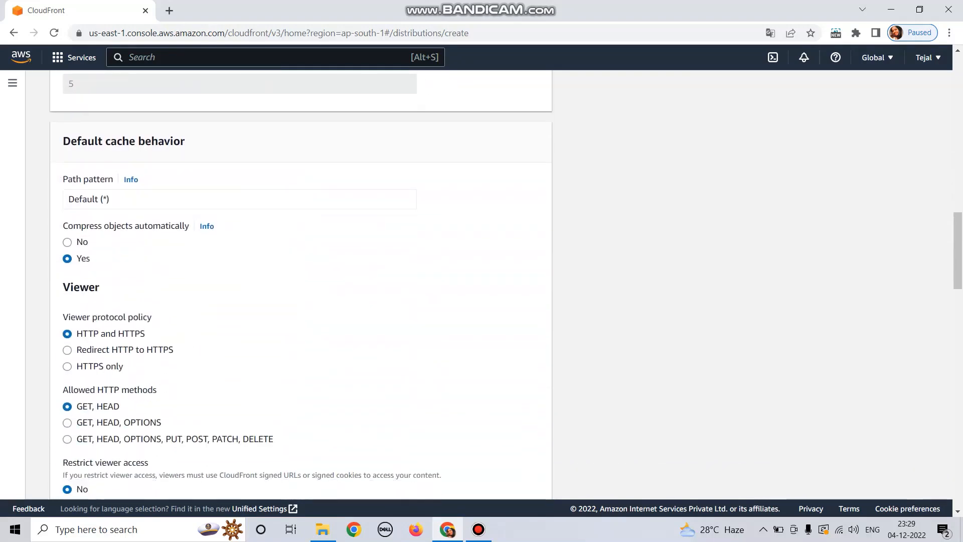
pyautogui.scroll(-1, 301, 281)
pyautogui.scroll(-1, 301, 281)
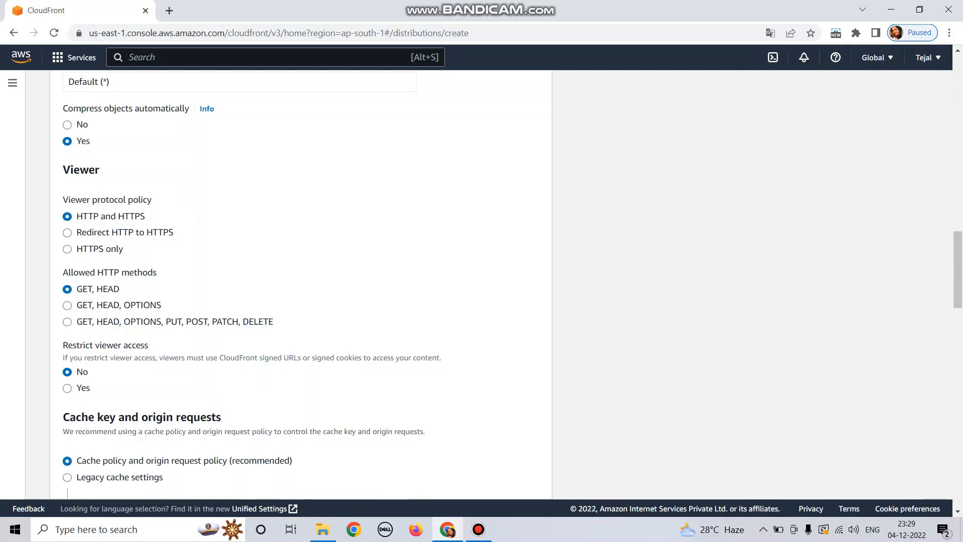
pyautogui.scroll(-2, 301, 280)
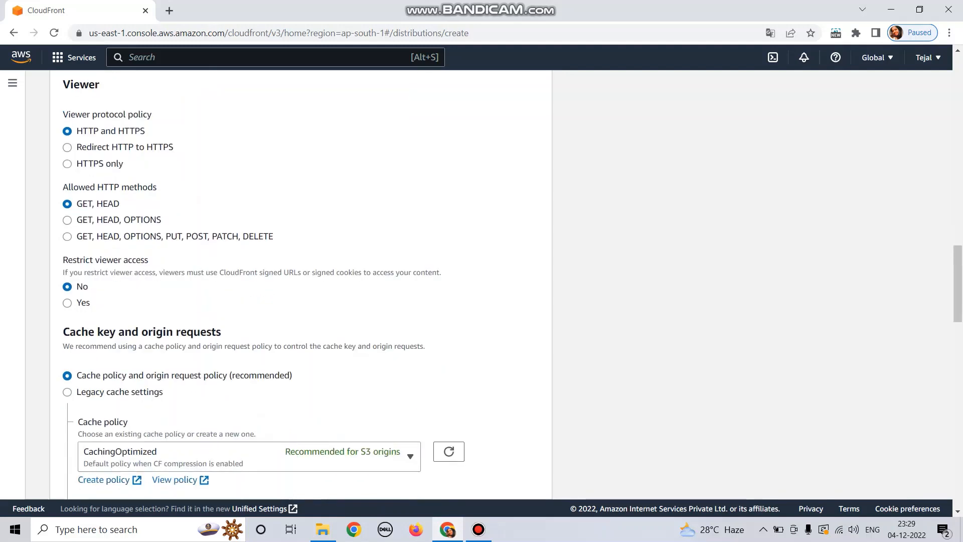
pyautogui.scroll(-5, 301, 281)
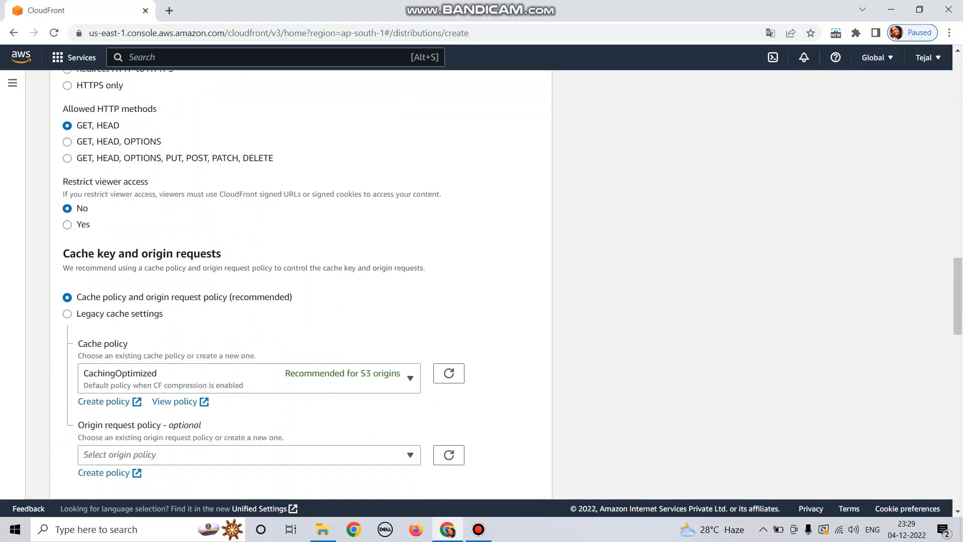
pyautogui.scroll(-5, 301, 281)
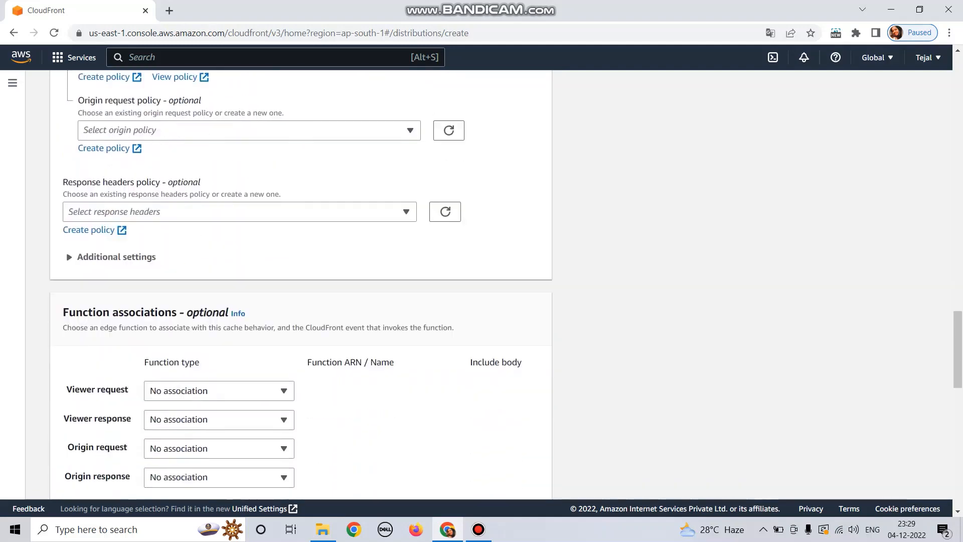
pyautogui.scroll(-3, 301, 281)
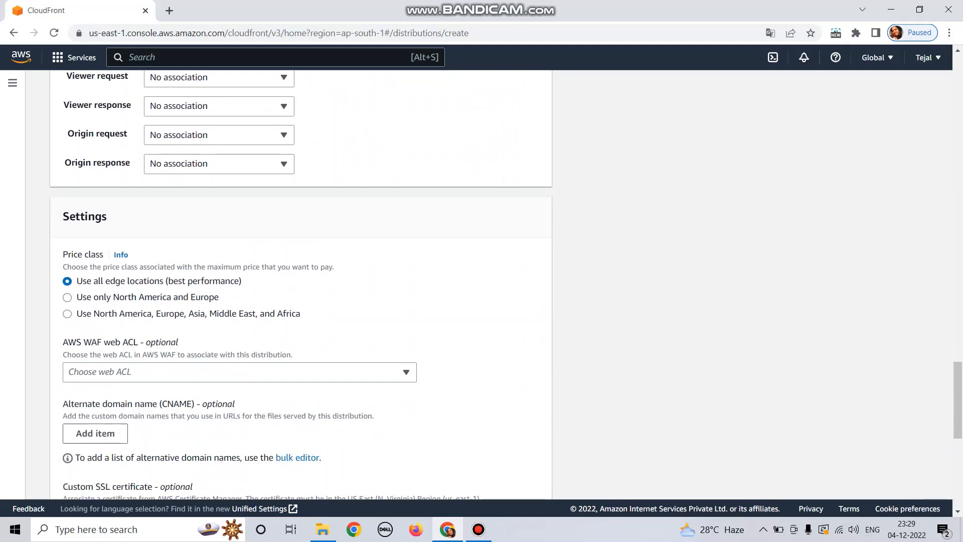
pyautogui.scroll(-1, 301, 281)
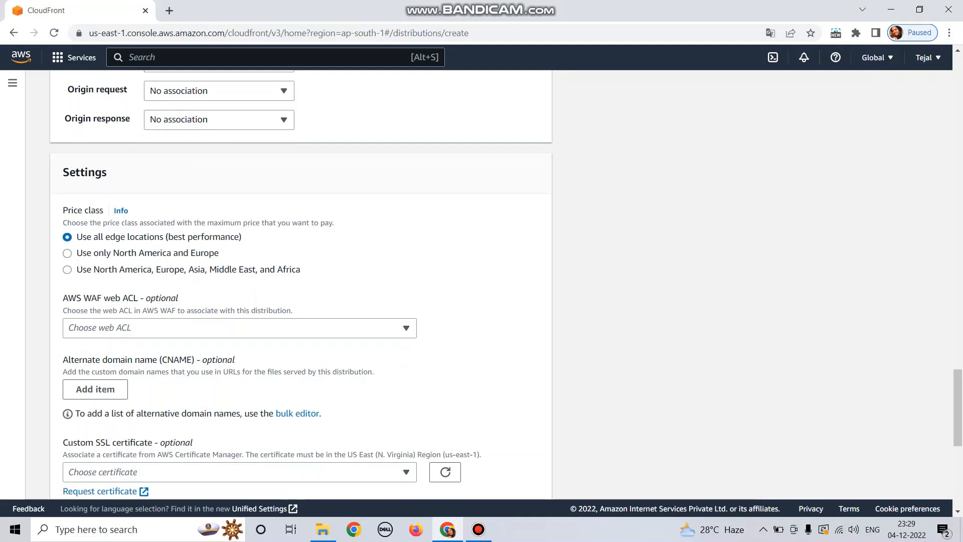
pyautogui.scroll(-7, 301, 281)
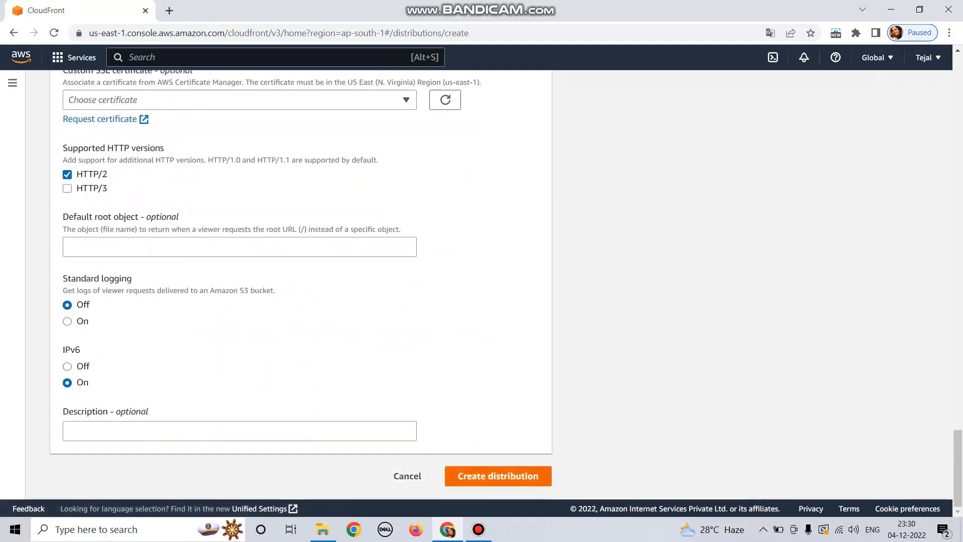
pyautogui.click(498, 476)
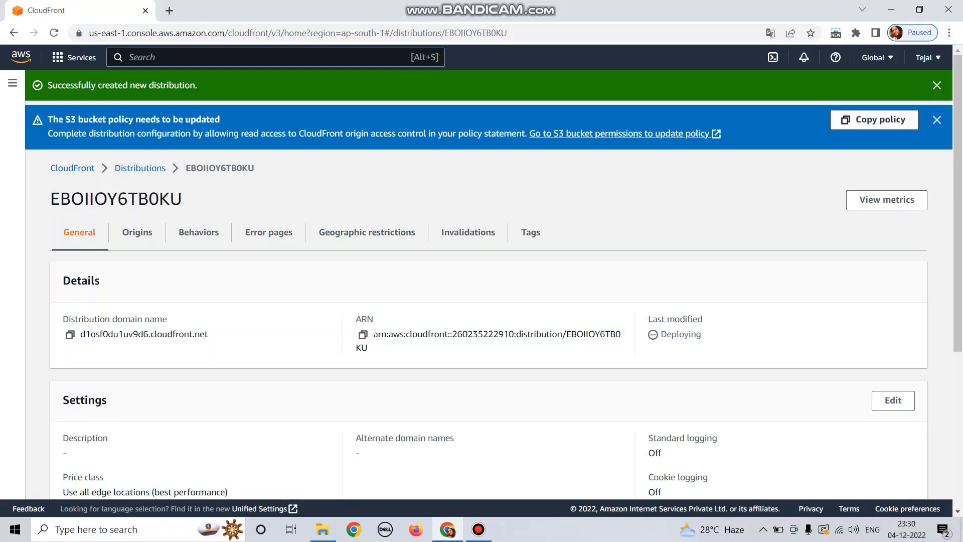
# - Copy the bucket policy statement for the new distribution and open the S3 bucket list from the AWS console in a new browser tab
pyautogui.click(874, 119)
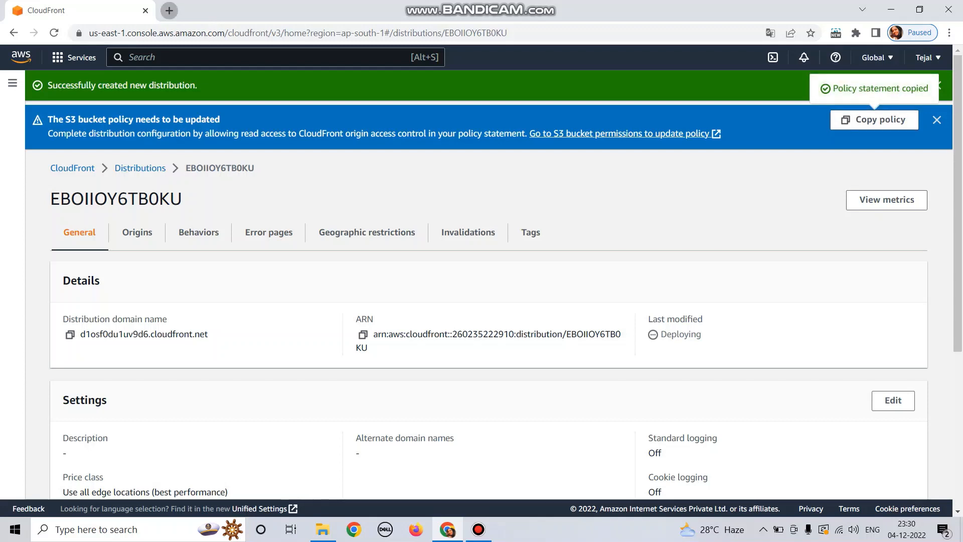
pyautogui.click(169, 10)
pyautogui.write('aws')
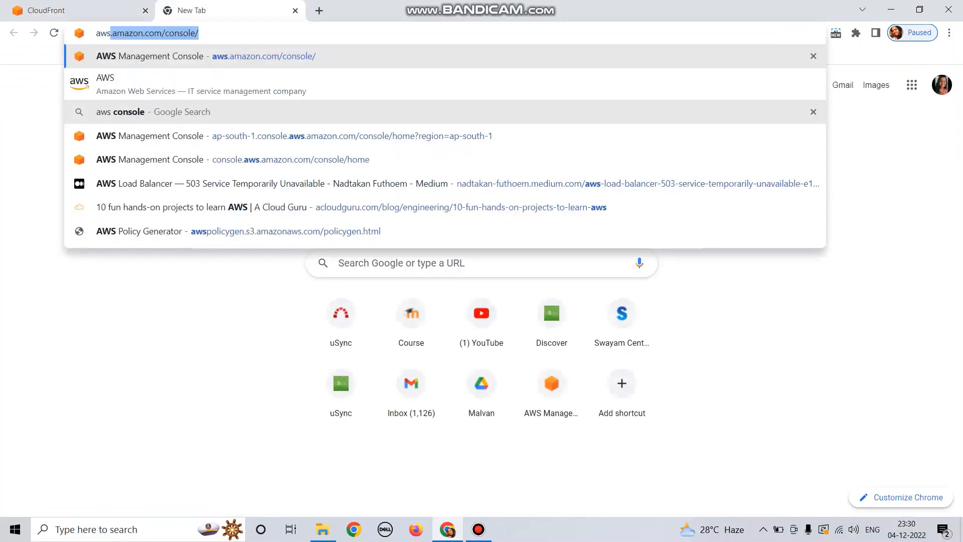
pyautogui.press('Return')
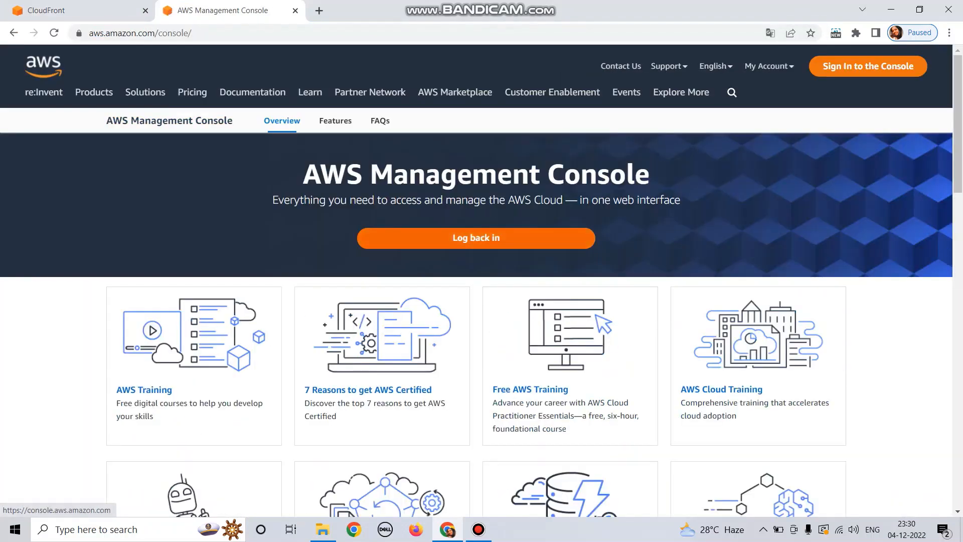
pyautogui.click(476, 238)
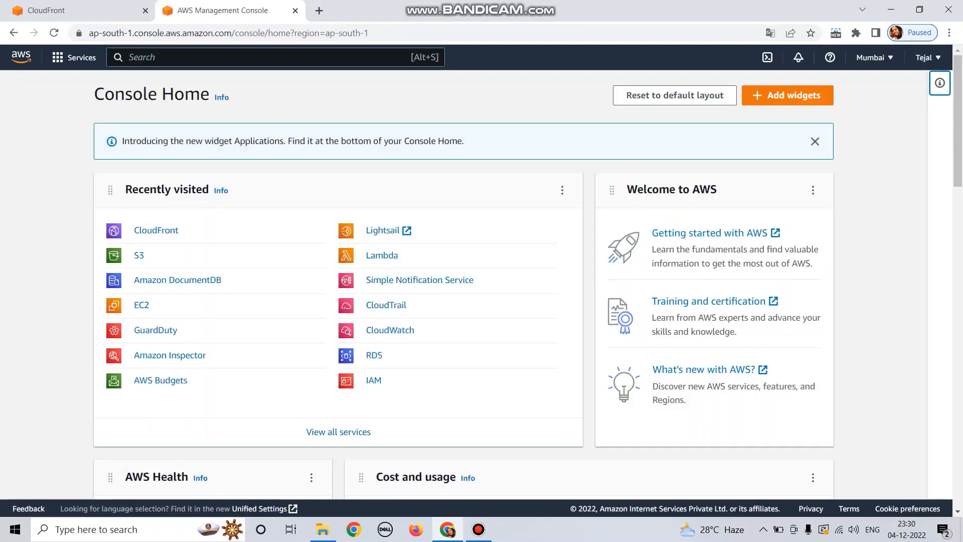
pyautogui.click(139, 255)
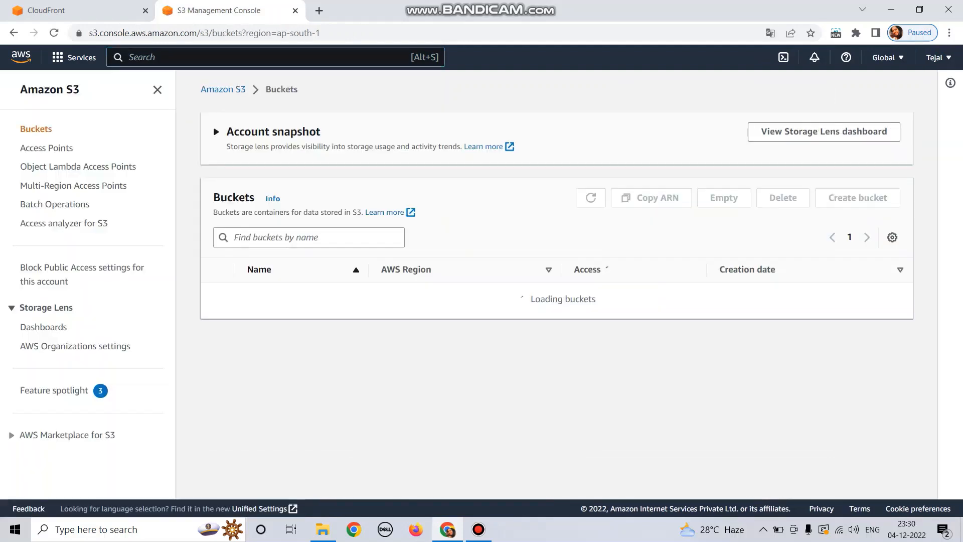
# - Open the permissions of the cloudfrontbucketcc bucket and go to its bucket policy
pyautogui.click(285, 292)
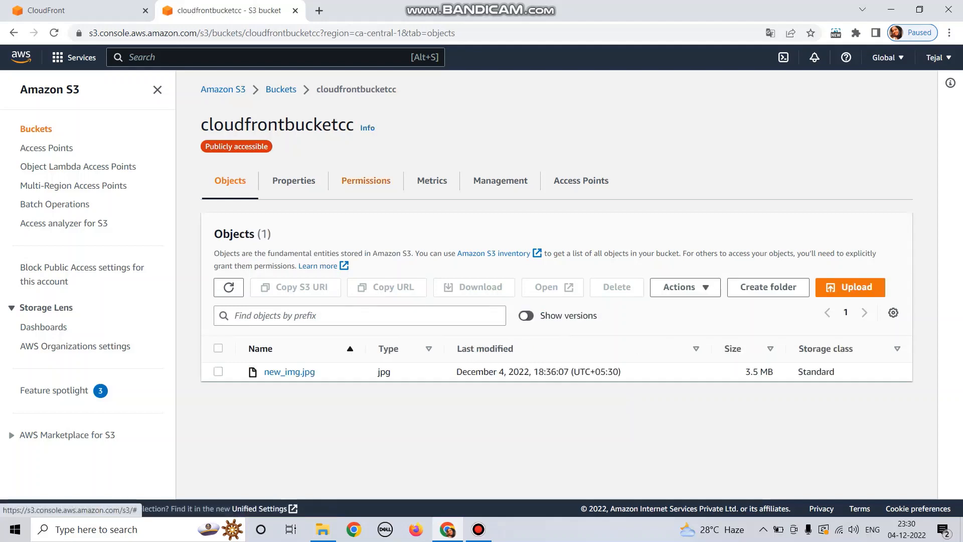
pyautogui.click(367, 181)
pyautogui.scroll(-5, 807, 200)
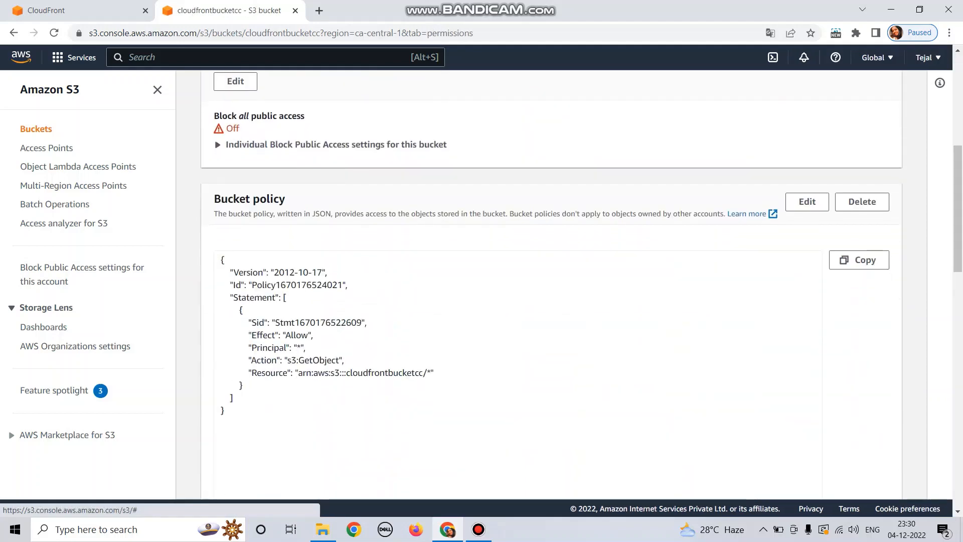
# - Replace the entire bucket policy of cloudfrontbucketcc with the copied CloudFront policy statement and save the changes
pyautogui.click(808, 201)
pyautogui.click(346, 346)
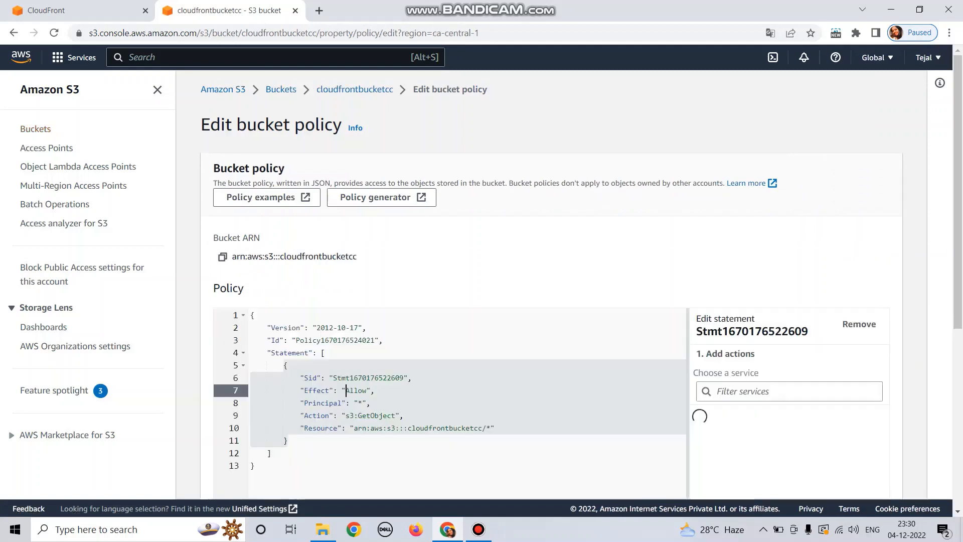
pyautogui.scroll(-1, 346, 346)
pyautogui.moveTo(255, 361); pyautogui.dragTo(251, 211)
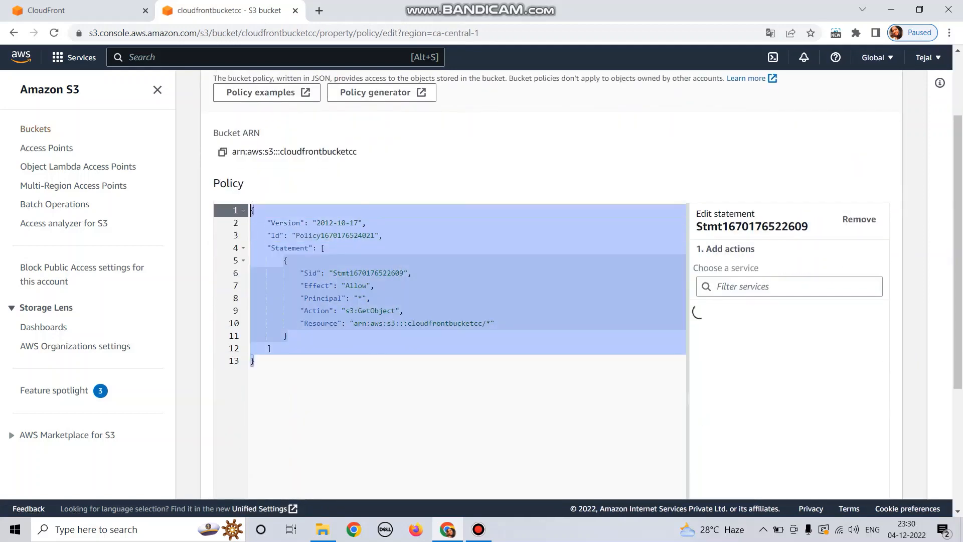
pyautogui.click(251, 210)
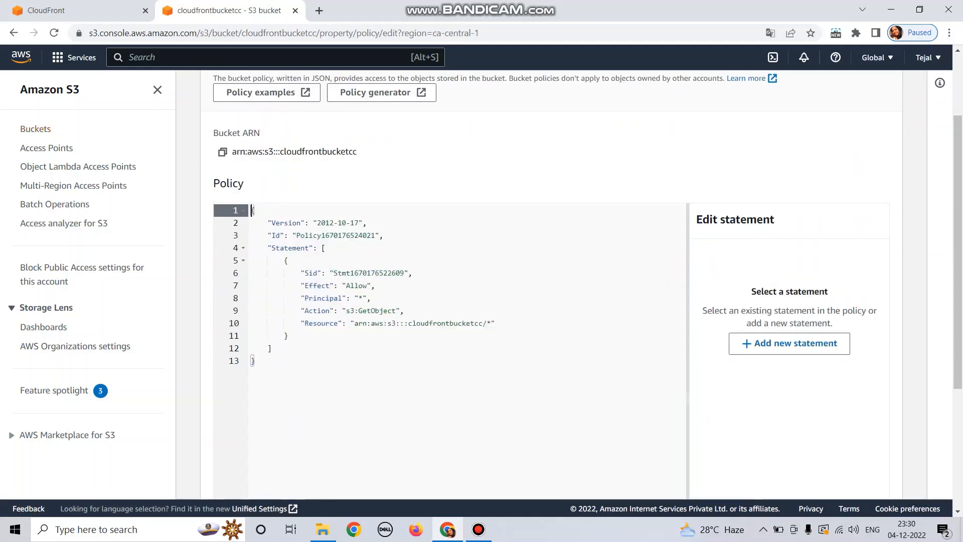
pyautogui.moveTo(253, 360); pyautogui.dragTo(251, 210)
pyautogui.press('BackSpace')
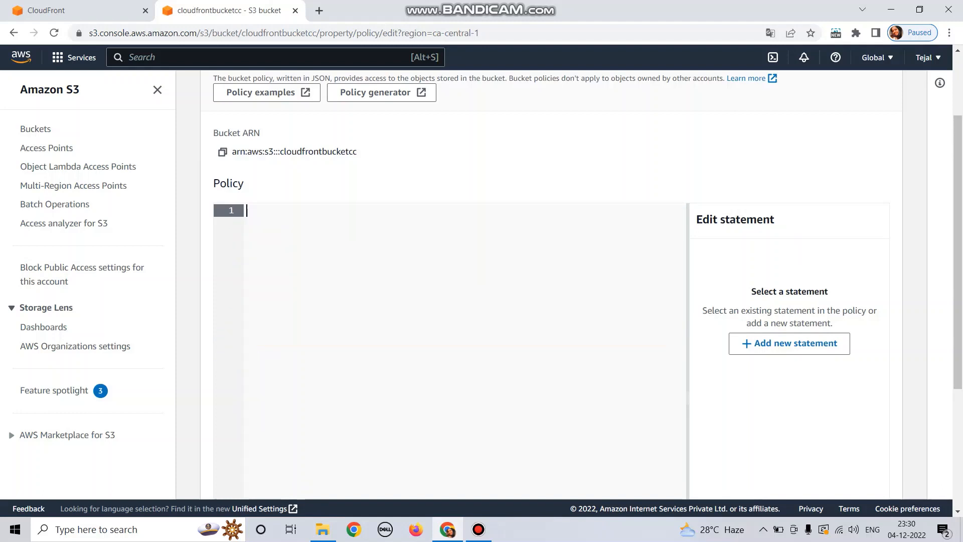
pyautogui.hotkey('ctrl', 'v')
pyautogui.scroll(-1, 552, 281)
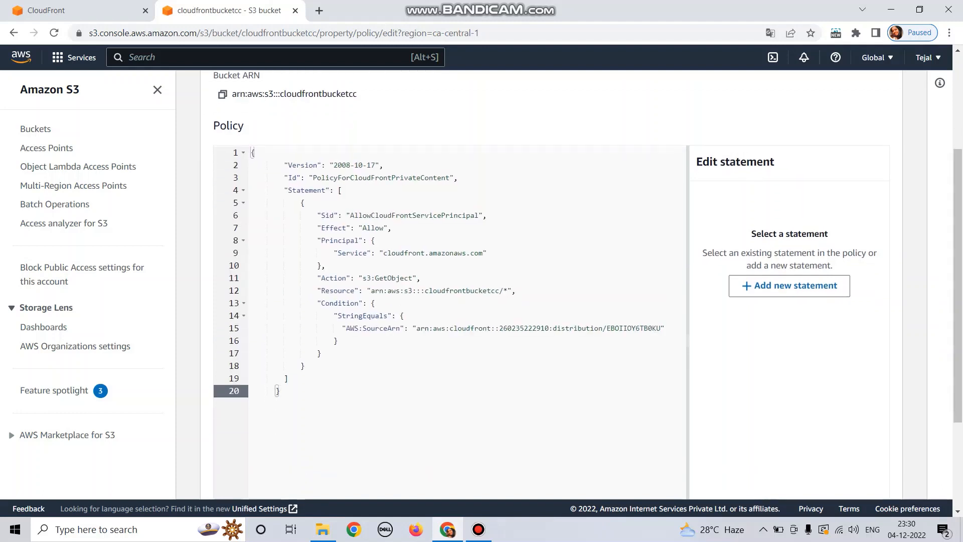
pyautogui.scroll(-1, 552, 281)
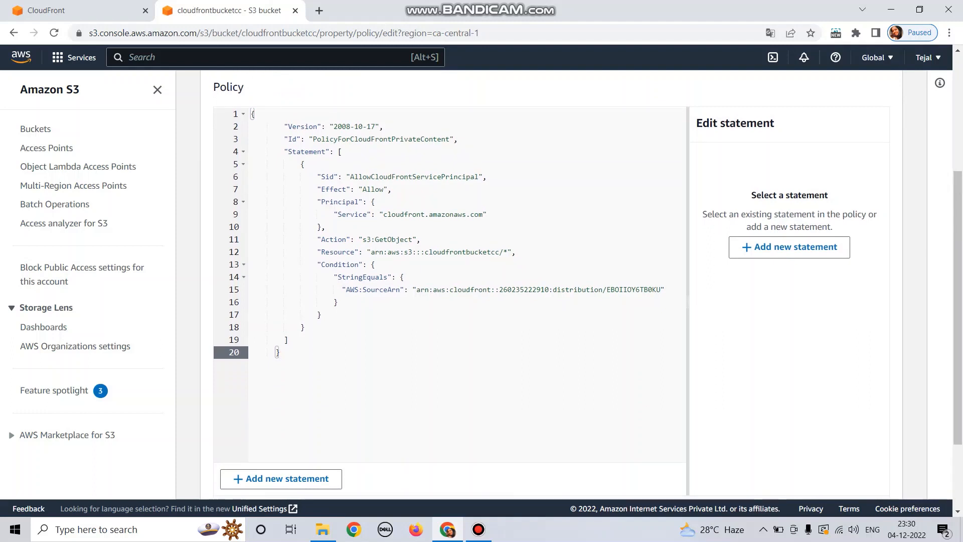
pyautogui.scroll(-2, 552, 281)
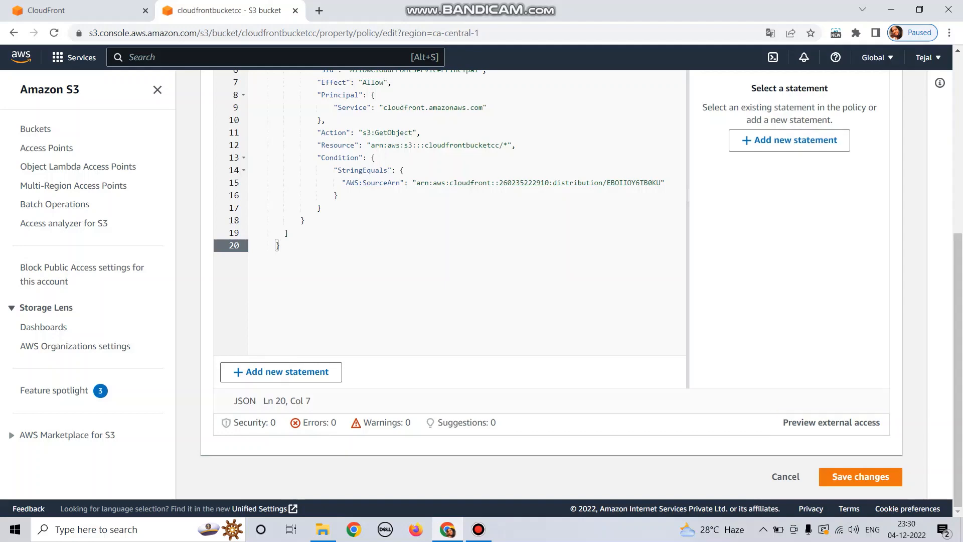
pyautogui.click(861, 476)
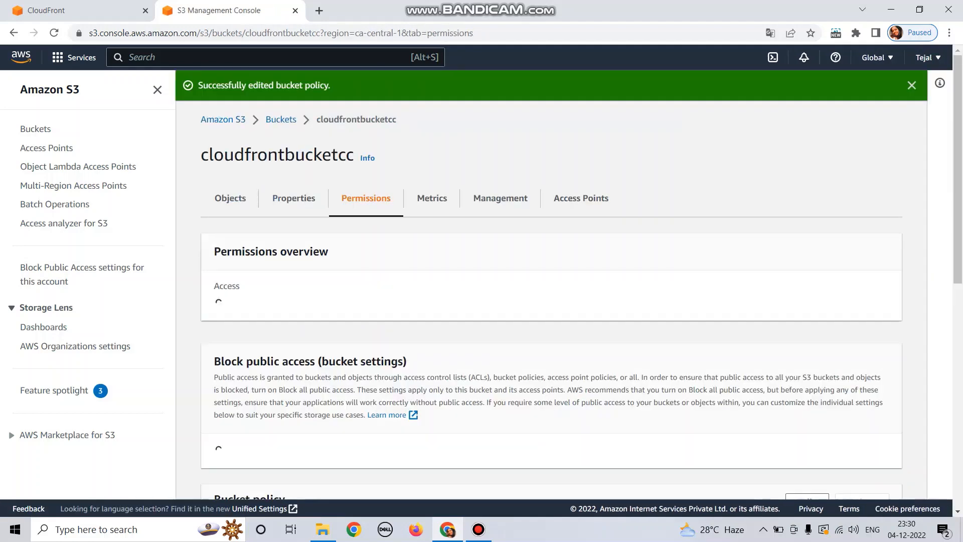
# - Open the new_img.jpg object in the cloudfrontbucketcc bucket and copy its object URL
pyautogui.click(281, 119)
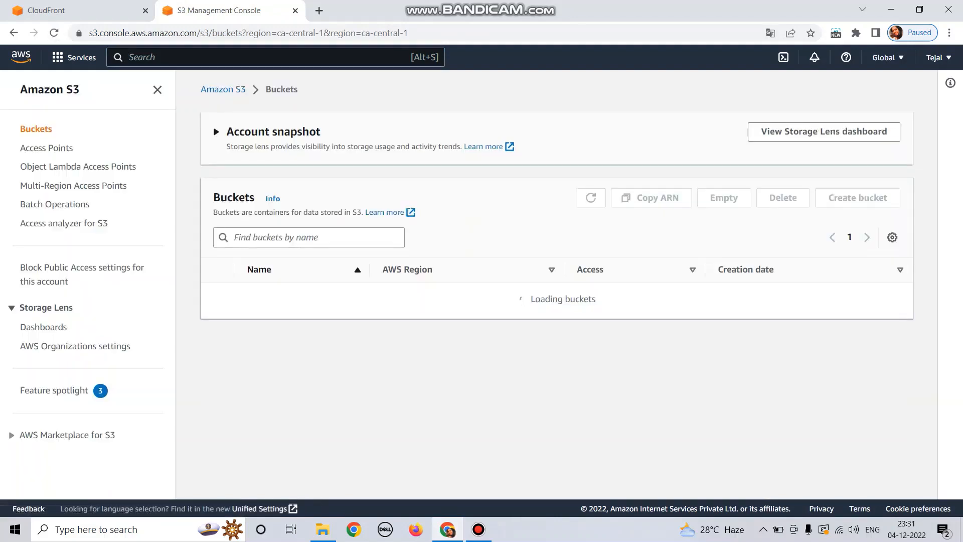
pyautogui.click(284, 290)
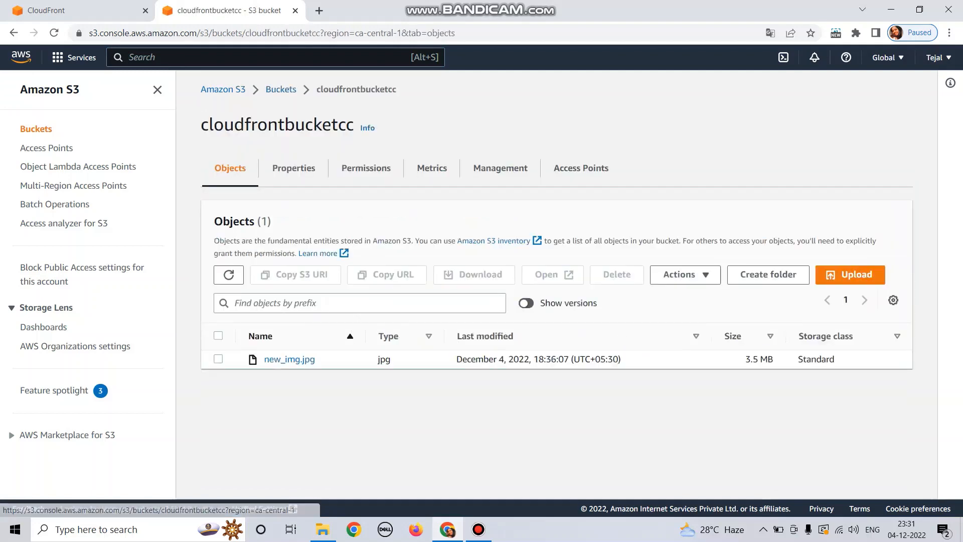
pyautogui.click(290, 359)
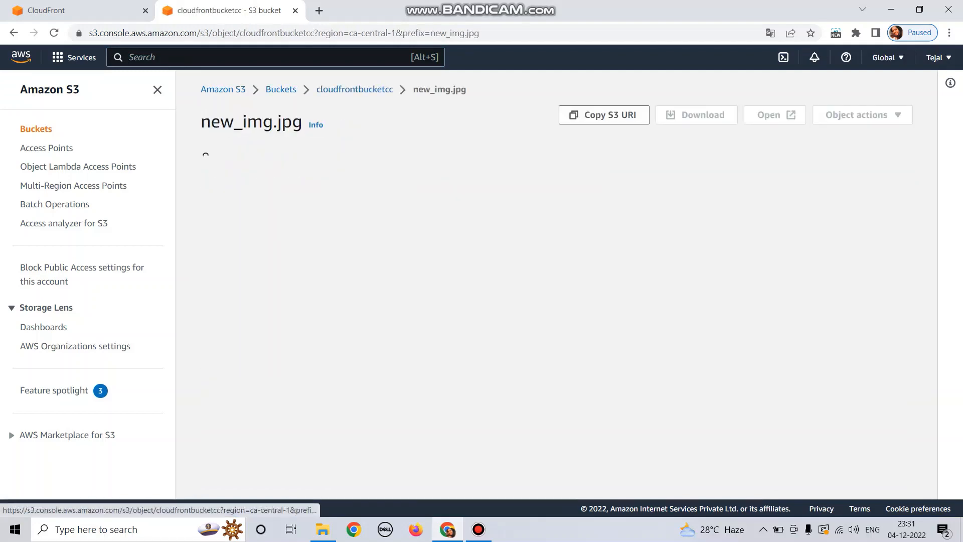
pyautogui.scroll(-1, 551, 301)
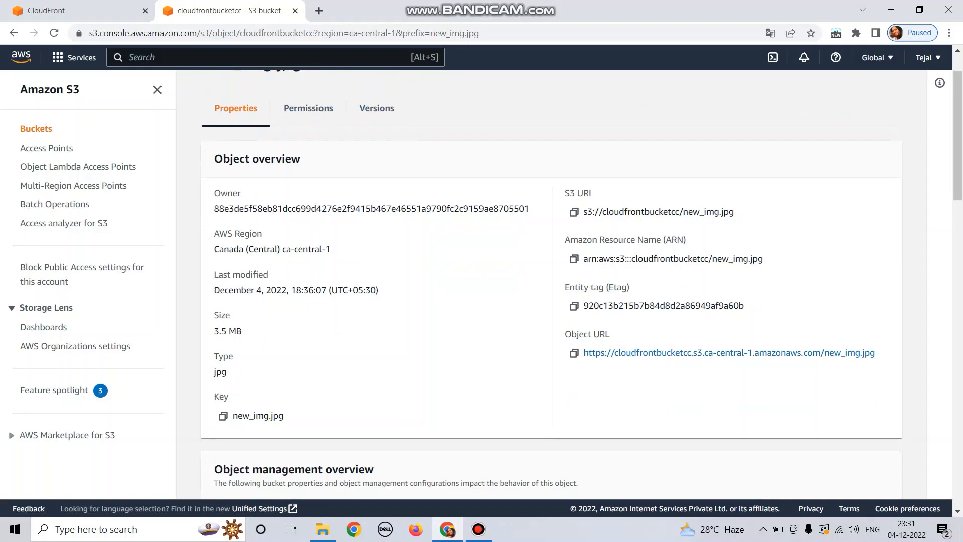
pyautogui.click(574, 352)
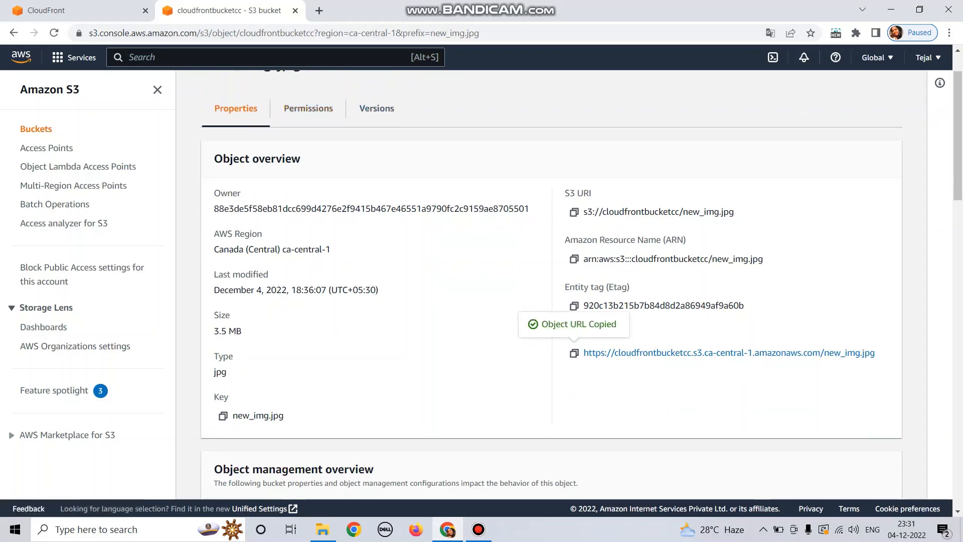
# - Test direct access to new_img.jpg by loading and refreshing the copied object URL in a new browser tab, and close that tab
pyautogui.click(319, 10)
pyautogui.hotkey('ctrl', 'v')
pyautogui.press('Return')
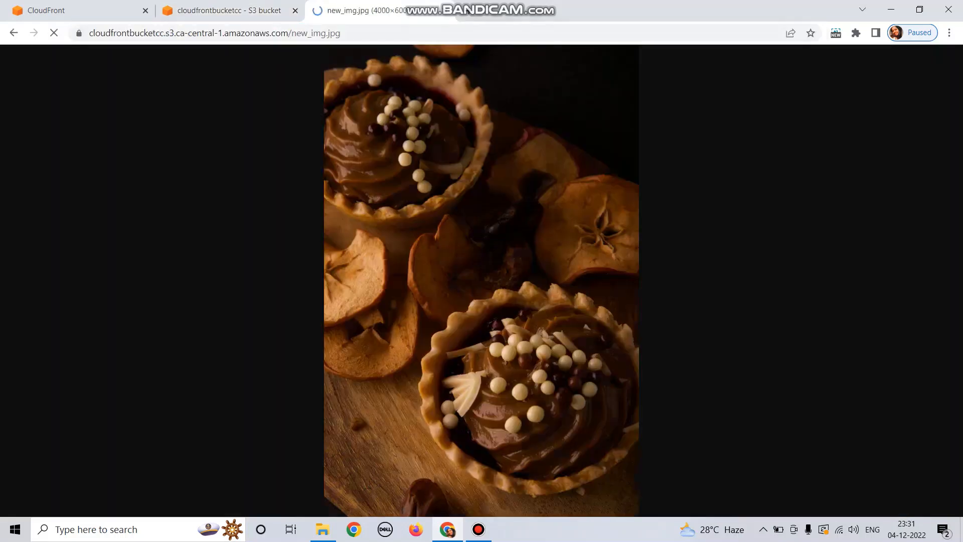
pyautogui.press('F5')
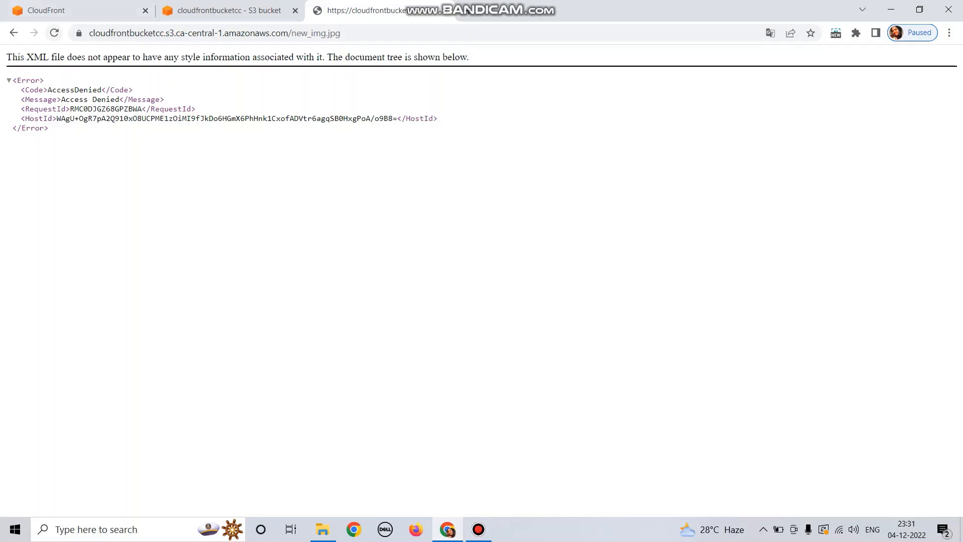
pyautogui.click(55, 33)
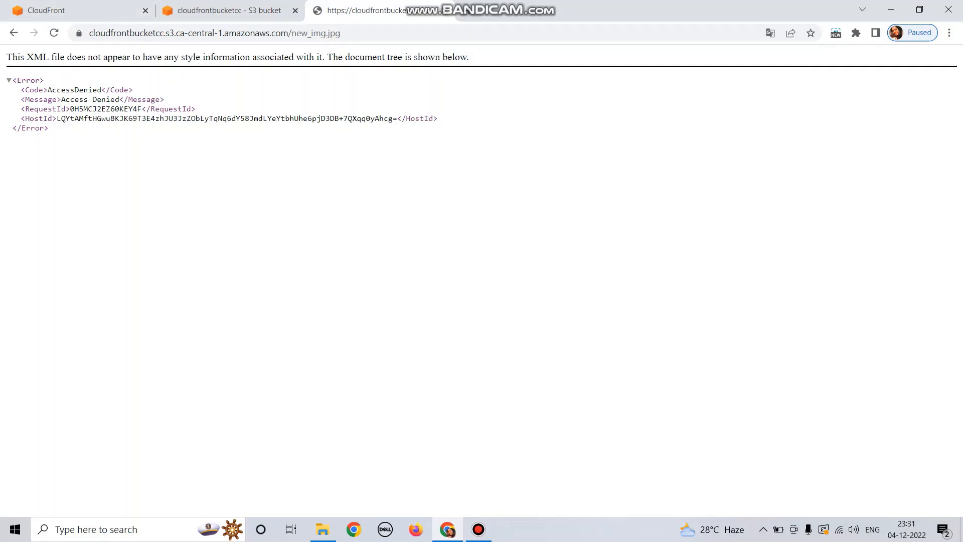
pyautogui.hotkey('ctrl', 'w')
# - Return to the CloudFront distribution's details and copy its distribution domain name
pyautogui.click(86, 11)
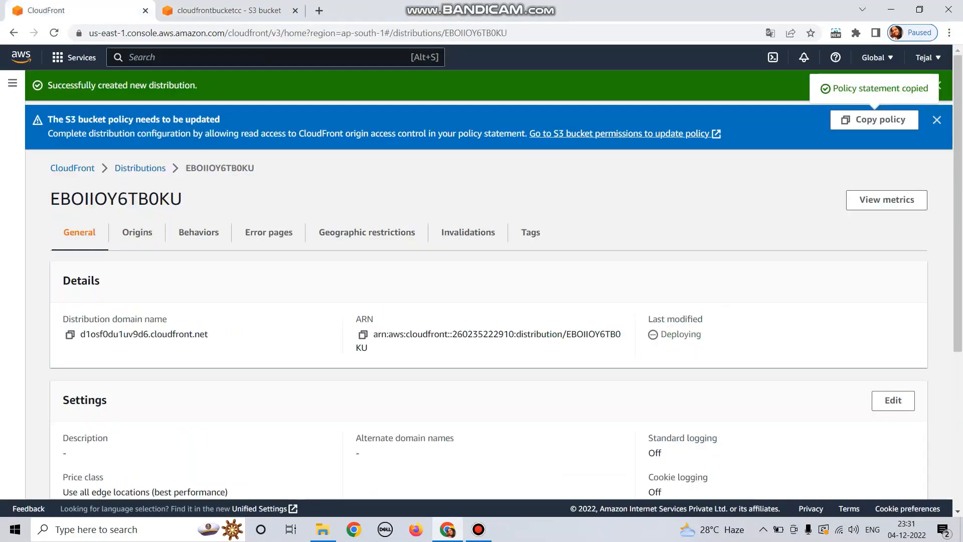
pyautogui.scroll(-1, 494, 277)
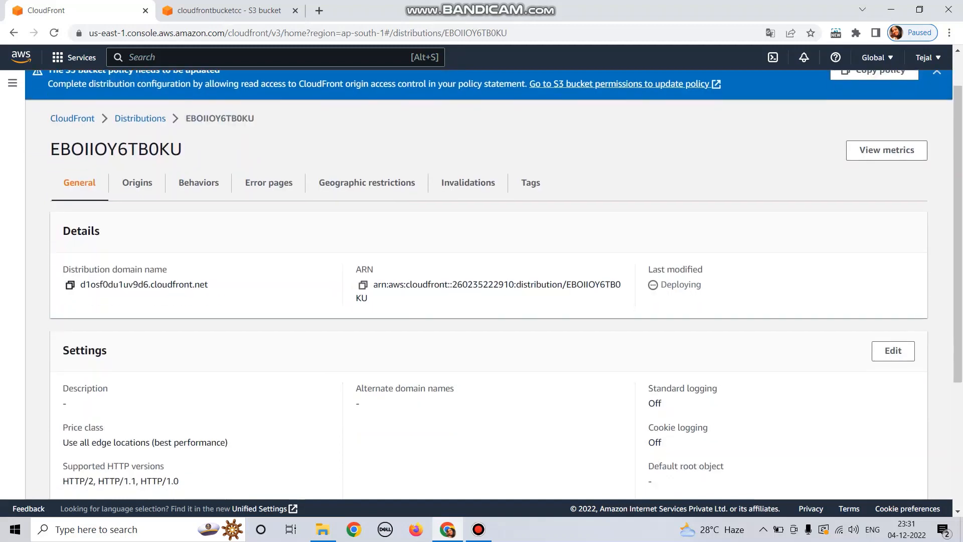
pyautogui.click(70, 285)
pyautogui.scroll(1, 493, 275)
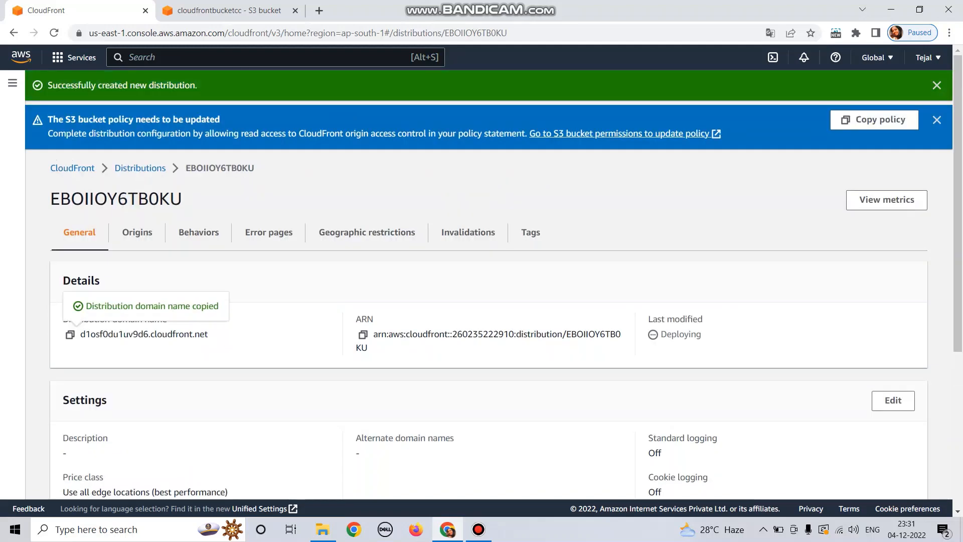
# - Open the older distribution E1QVDPD6NLYEYQ from the CloudFront distributions list and copy its distribution domain name
pyautogui.click(140, 169)
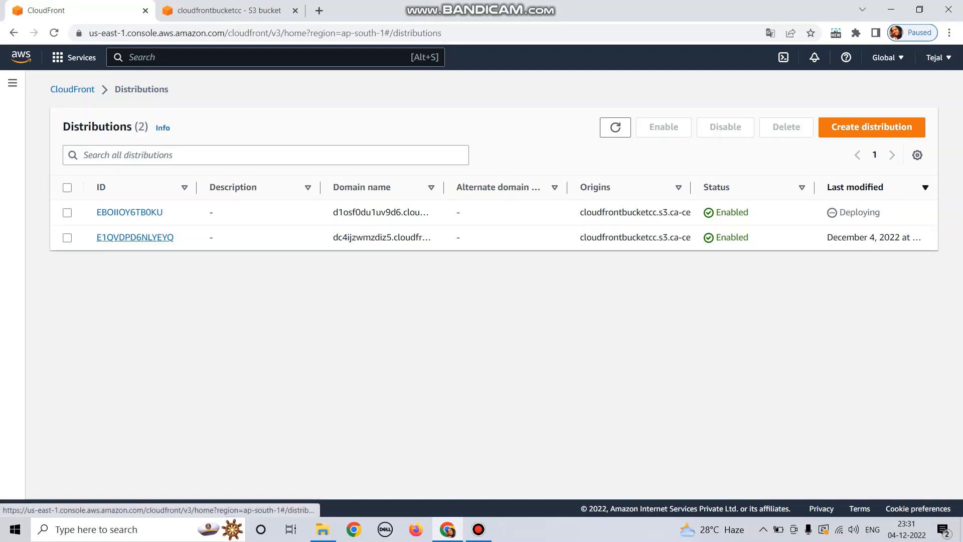
pyautogui.click(135, 237)
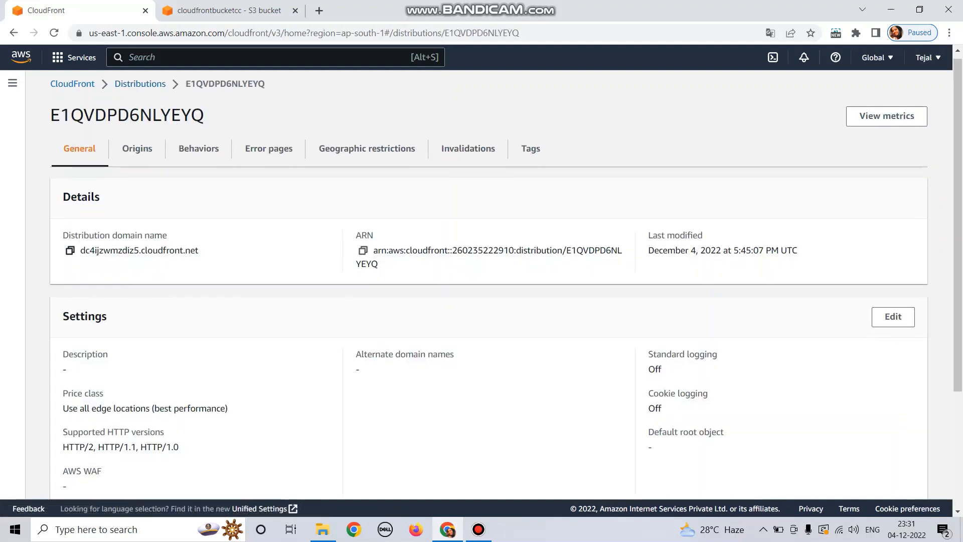
pyautogui.click(70, 250)
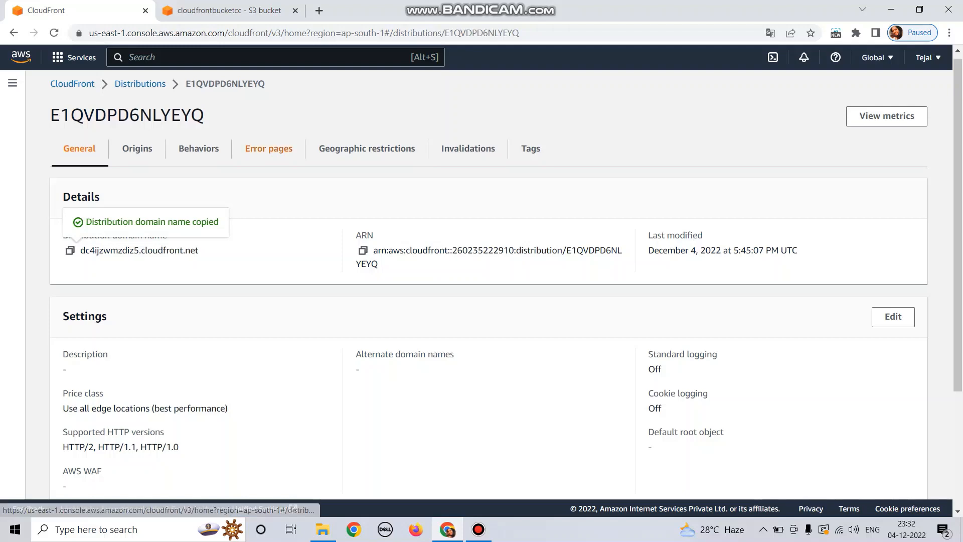
pyautogui.click(230, 11)
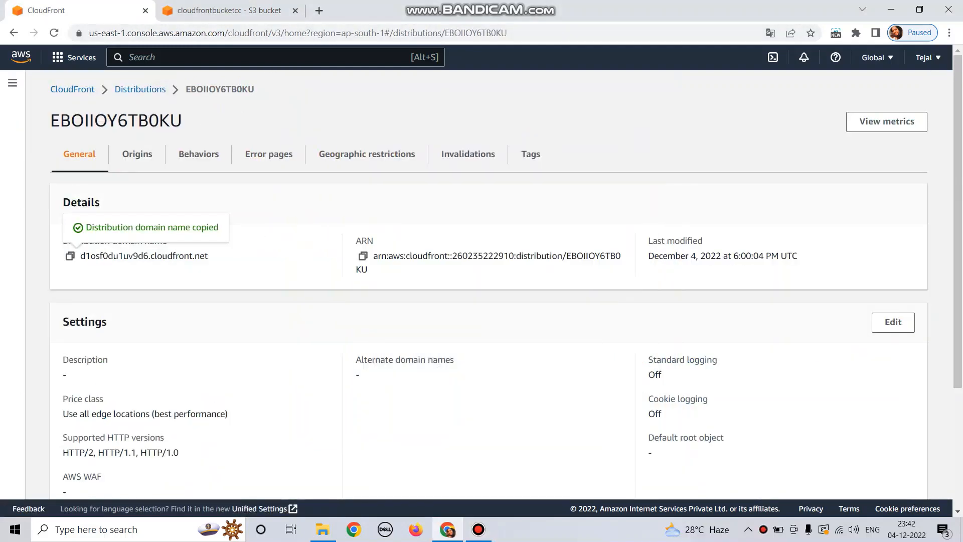
pyautogui.click(319, 11)
pyautogui.hotkey('ctrl', 'v')
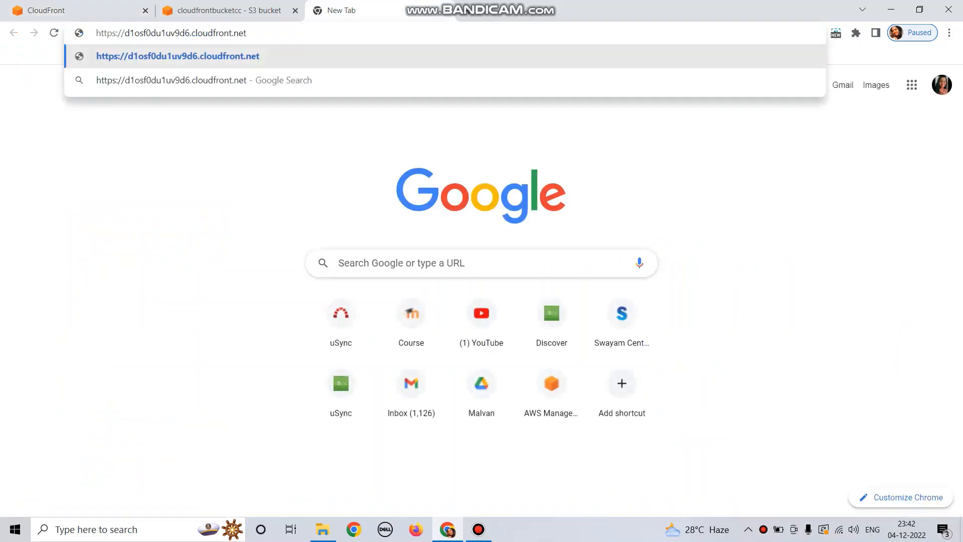
pyautogui.write('/')
pyautogui.click(229, 10)
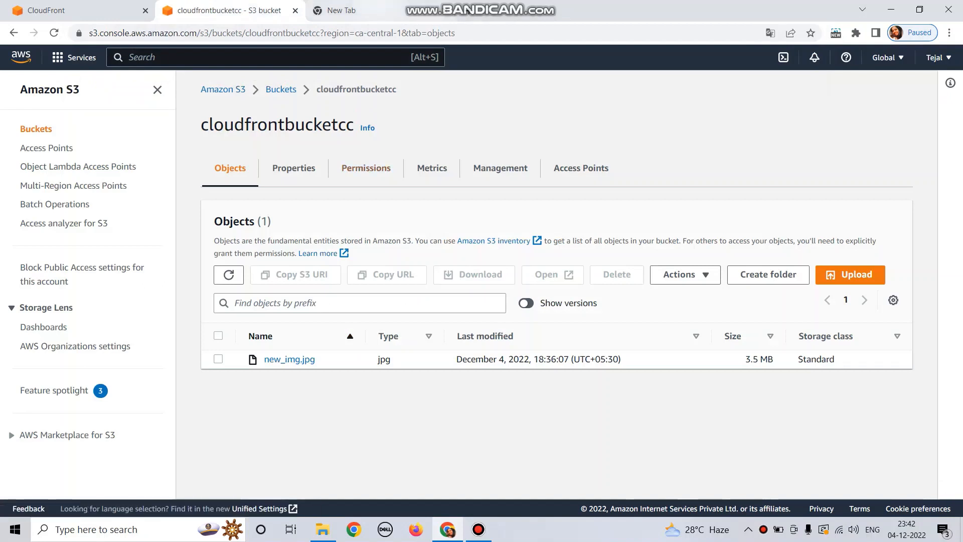
pyautogui.click(333, 10)
pyautogui.write('new')
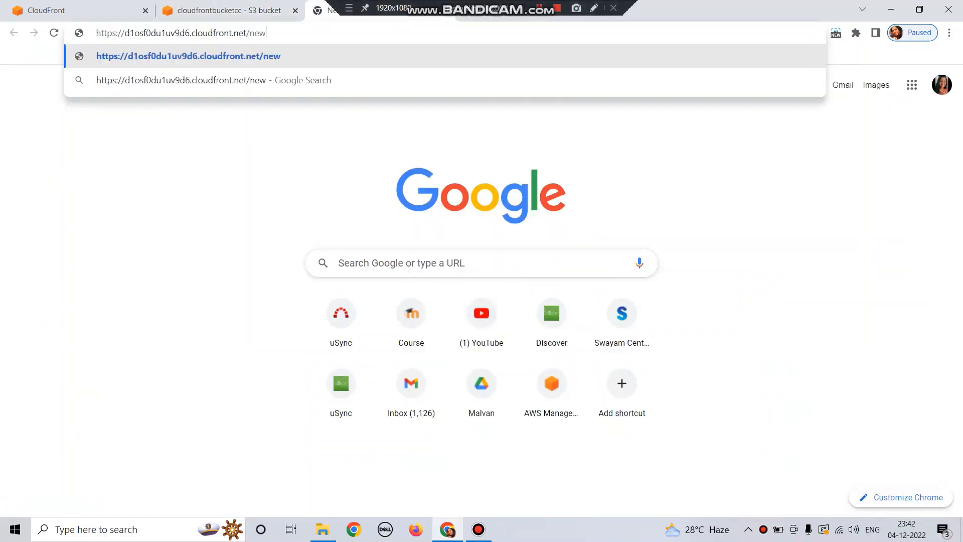
pyautogui.write('_img.')
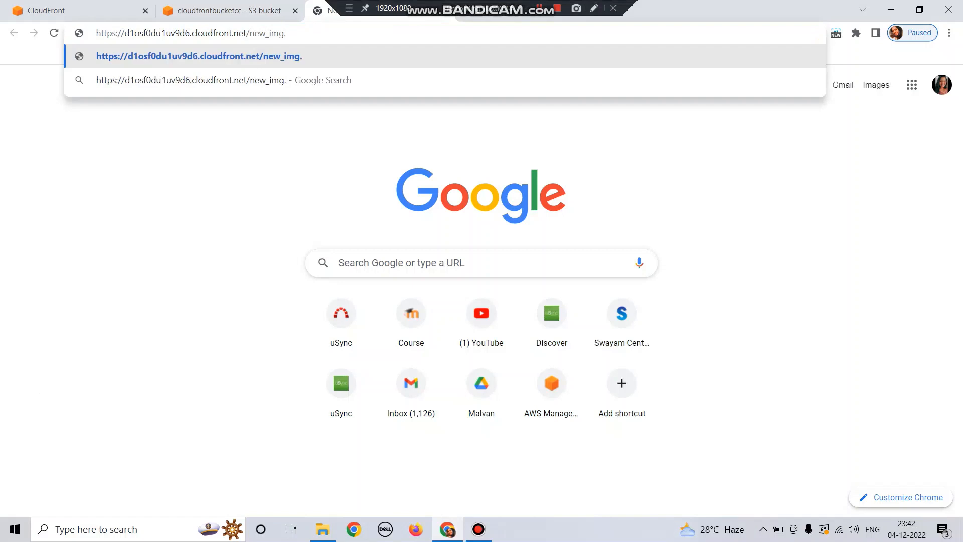
pyautogui.write('jpg')
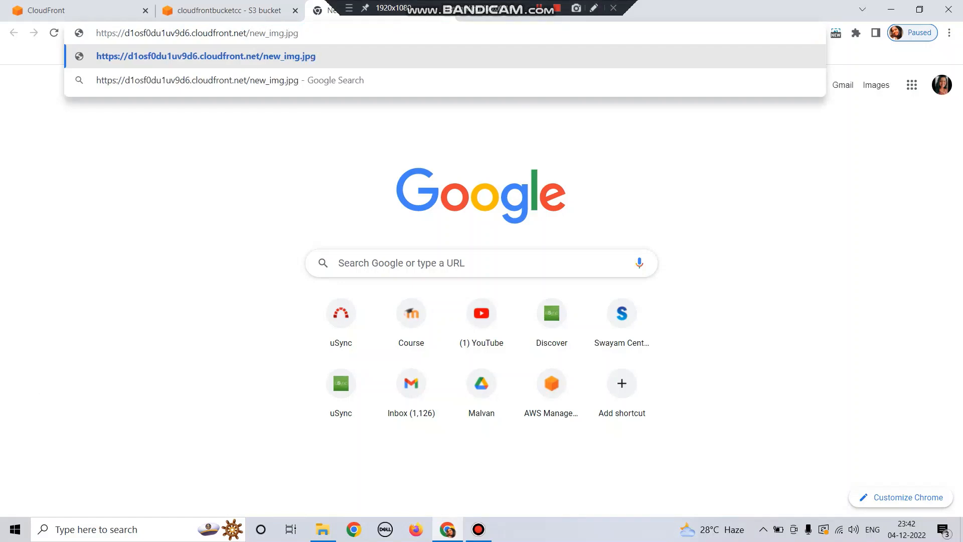
pyautogui.press('Return')
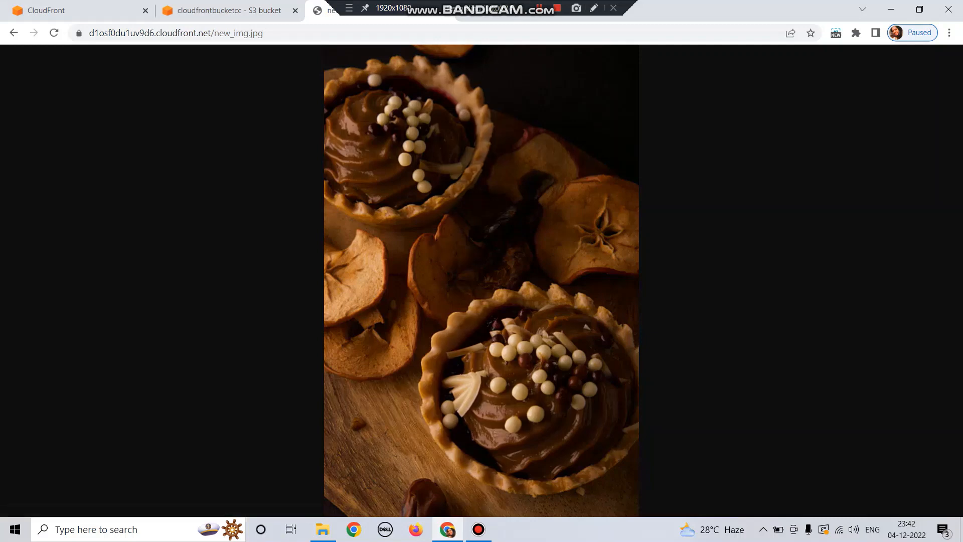
# - Copy the image's CloudFront URL and load it again in two more new browser tabs to retest access
pyautogui.click(176, 34)
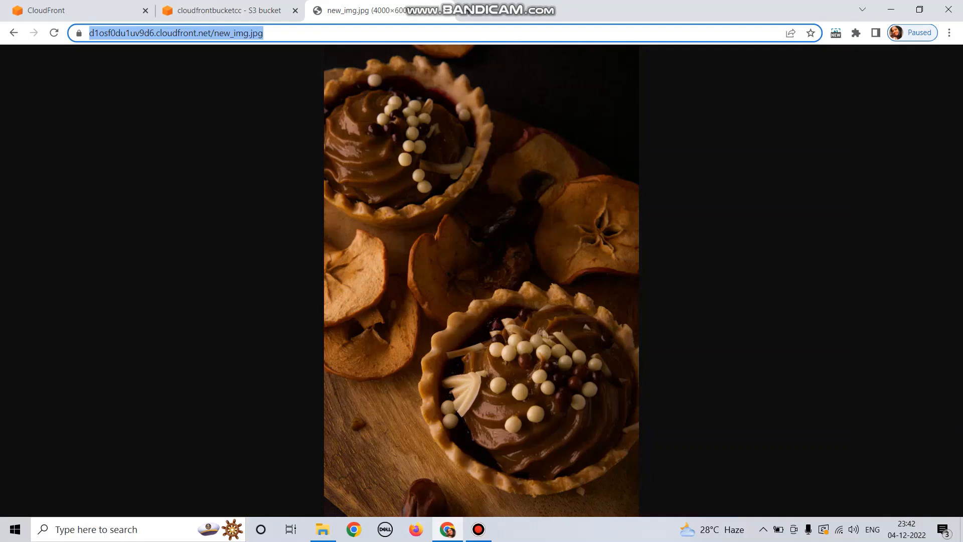
pyautogui.hotkey('ctrl', 't')
pyautogui.hotkey('ctrl', 'v')
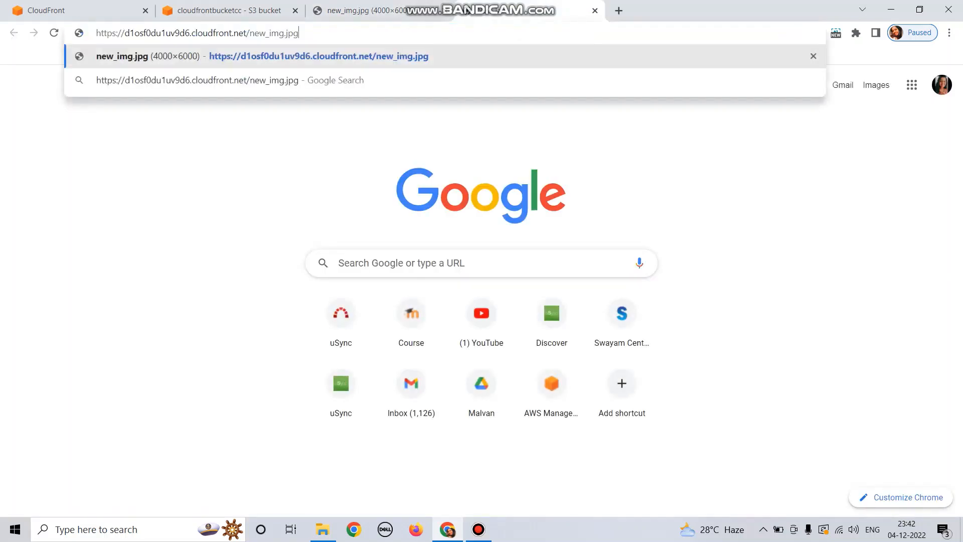
pyautogui.press('Return')
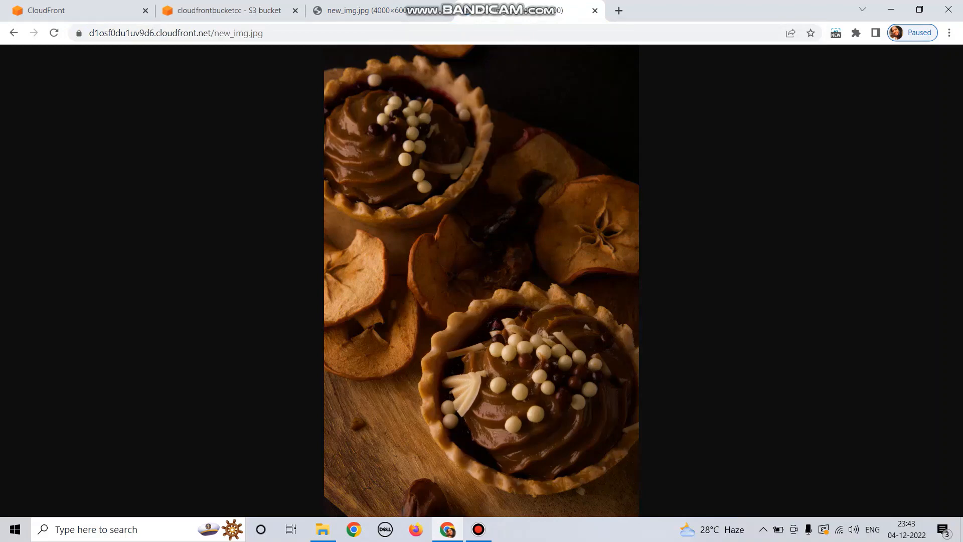
pyautogui.click(618, 10)
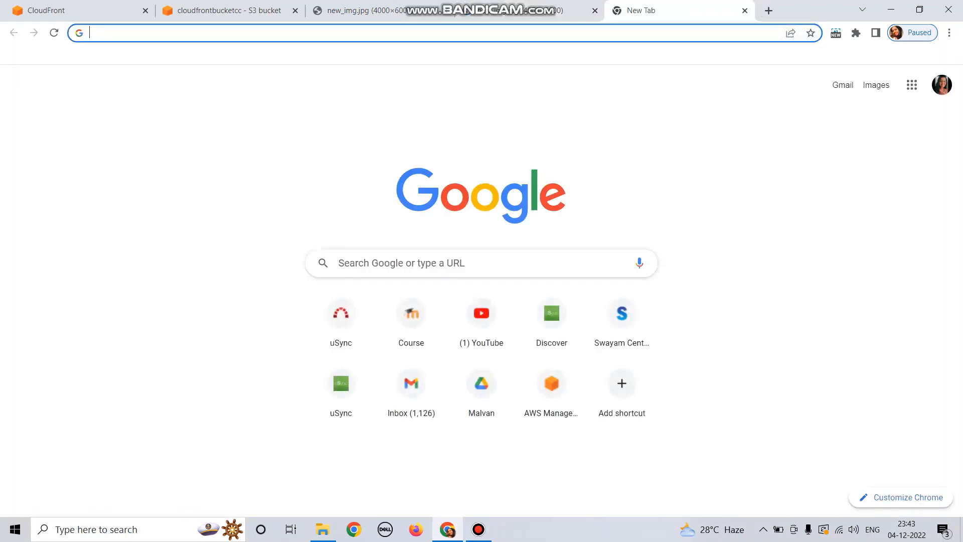
pyautogui.hotkey('ctrl', 'v')
pyautogui.press('Return')
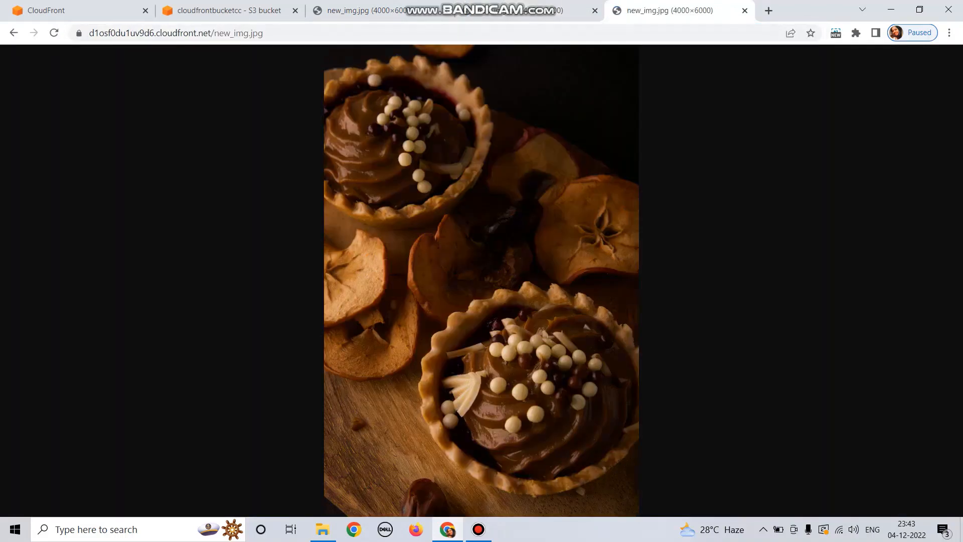